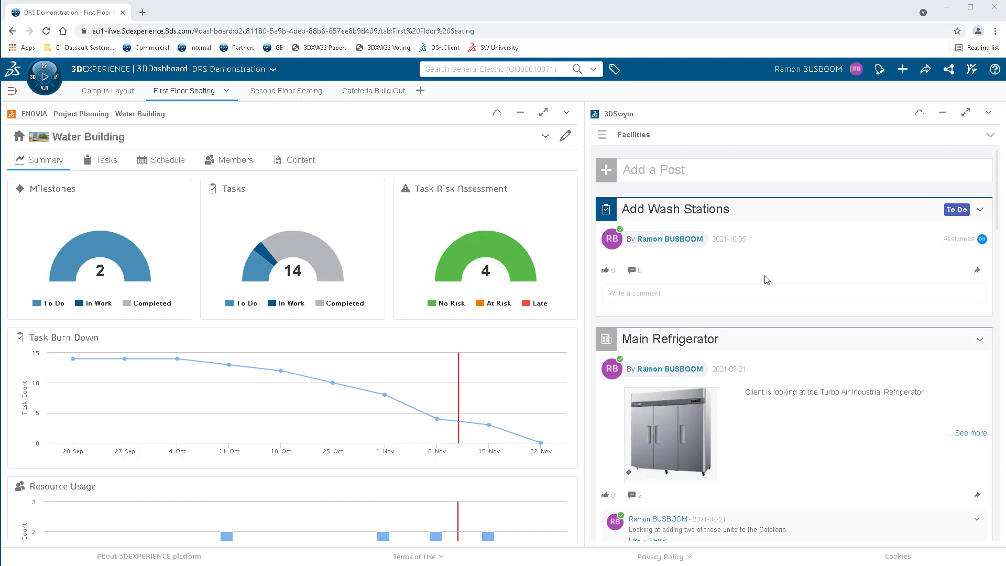
Review the posts in the Facilities community, including the Main Refrigerator and Turbo Air Industrial Refrigerator entries.
scroll(767, 280, "down", 1)
scroll(767, 280, "down", 1)
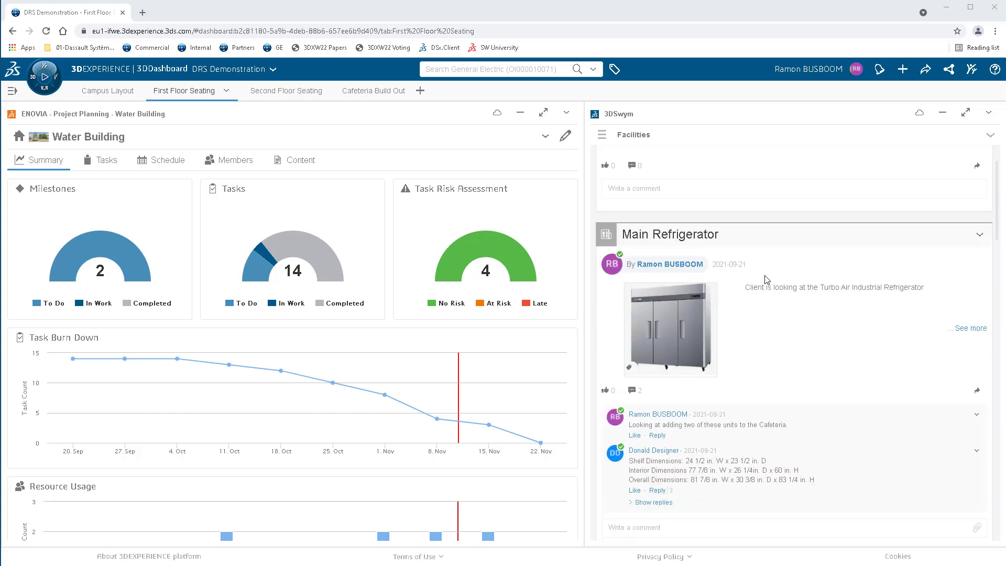
scroll(767, 280, "down", 1)
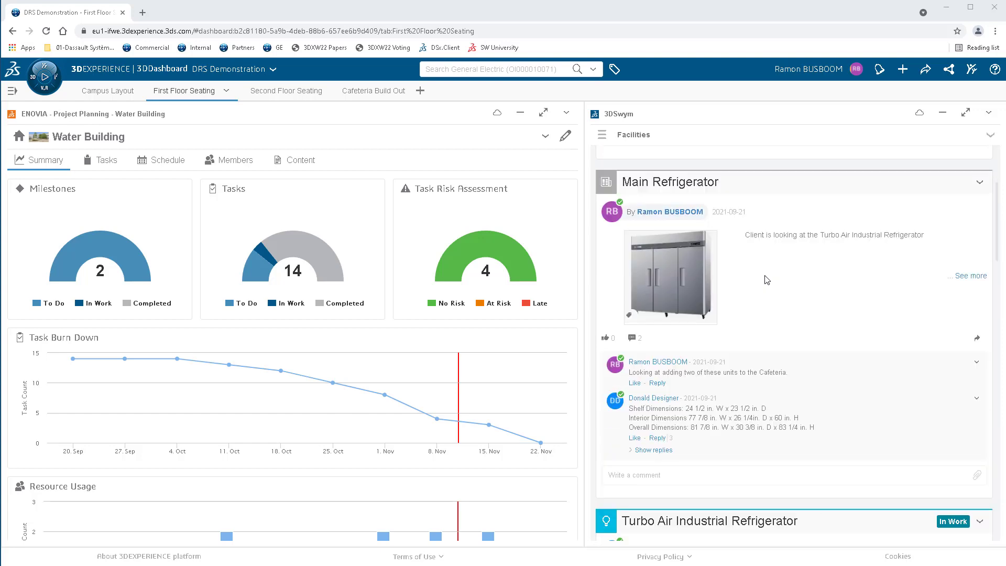
scroll(767, 280, "down", 2)
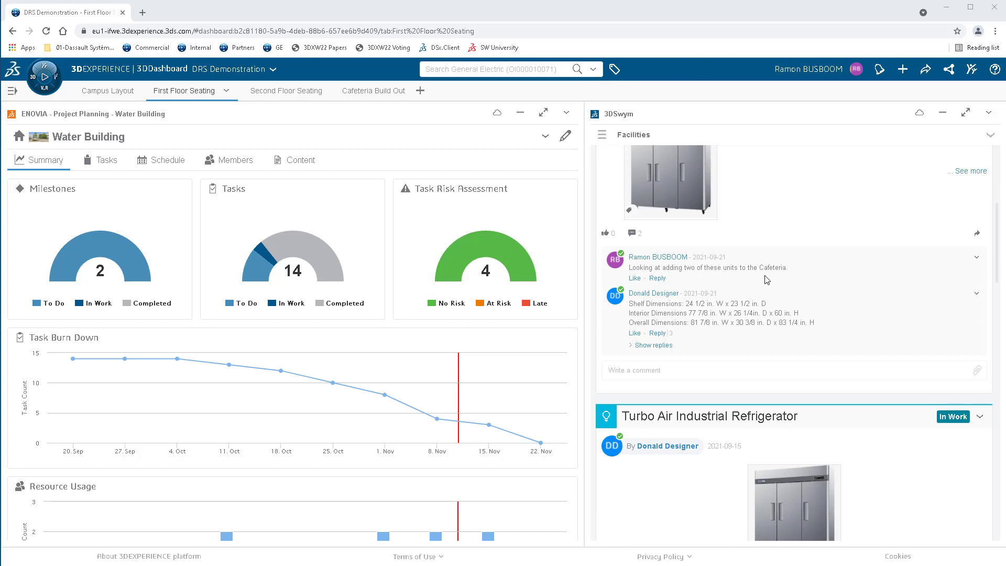
scroll(767, 280, "down", 1)
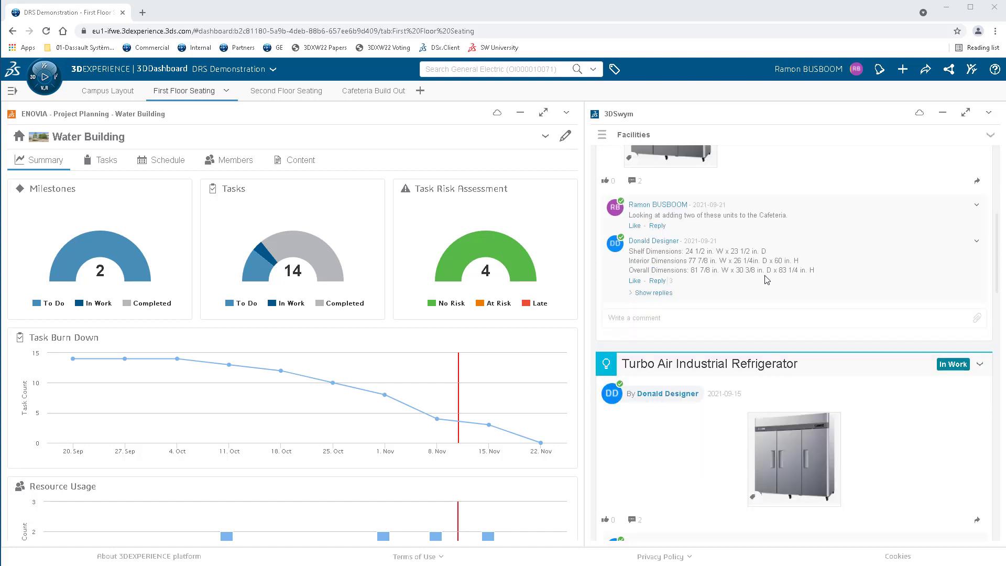
scroll(767, 280, "down", 1)
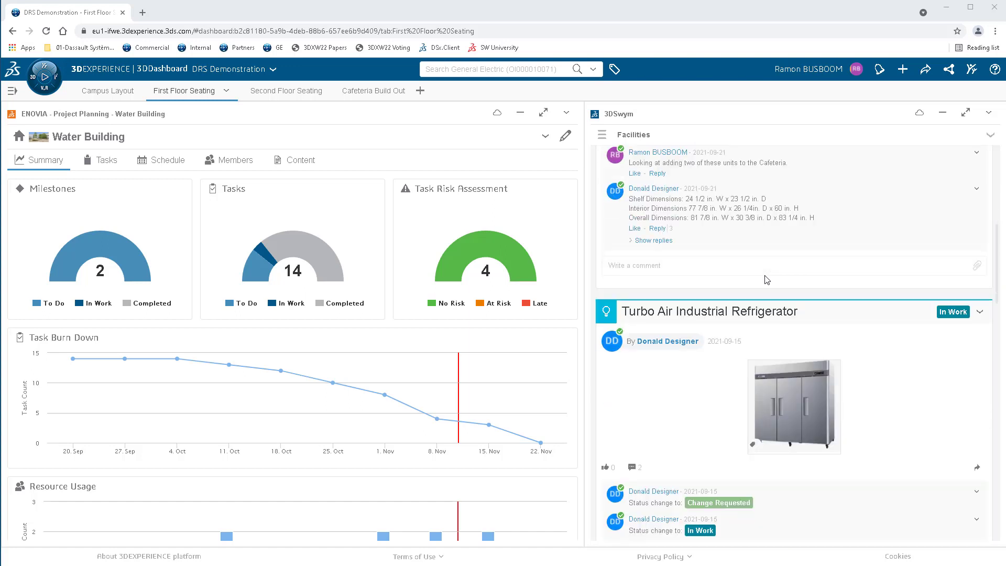
scroll(767, 280, "down", 1)
scroll(767, 280, "up", 2)
scroll(767, 280, "up", 6)
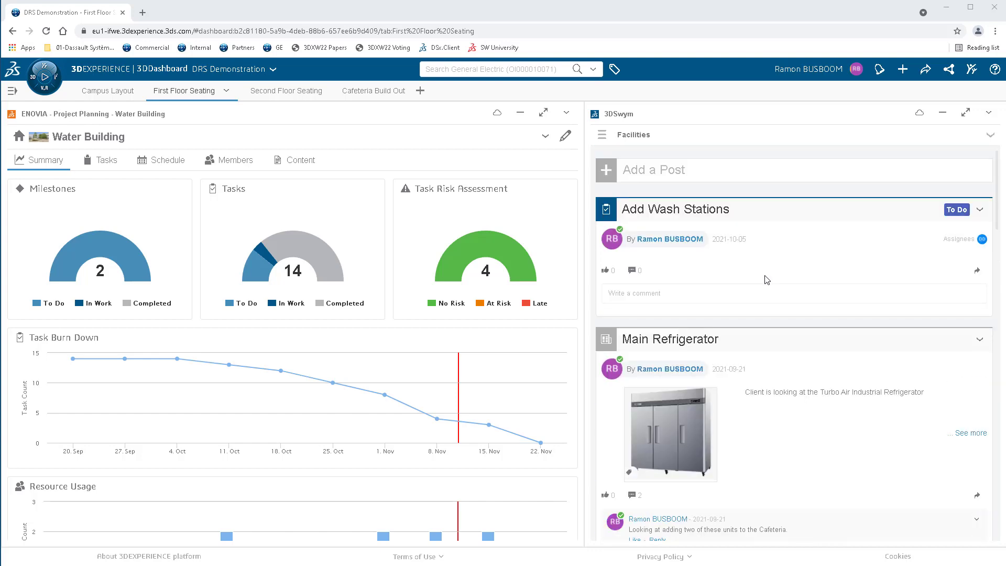
Start a WeDo in the Facilities community titled "1182" with the description "Convert this conference room".
left_click(607, 171)
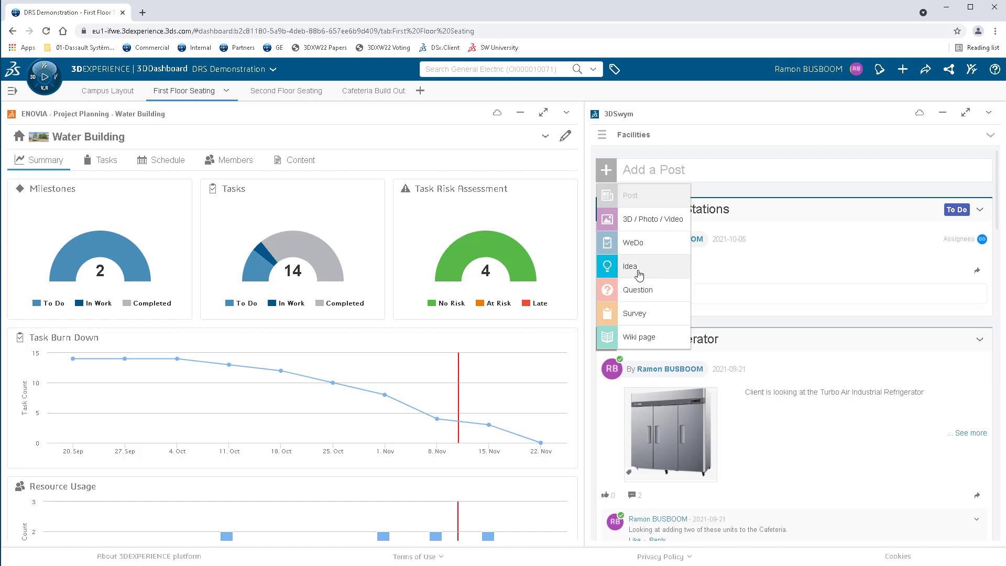
left_click(633, 242)
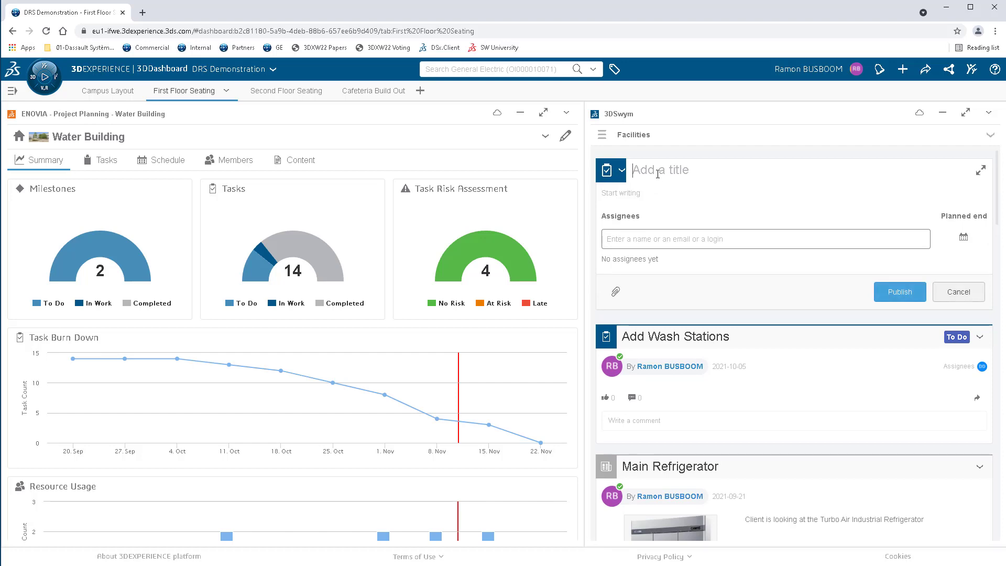
type("1182")
key("Tab")
type("Convert this conference room")
Assign the 1182 WeDo to the designer by name and publish it.
left_click(627, 239)
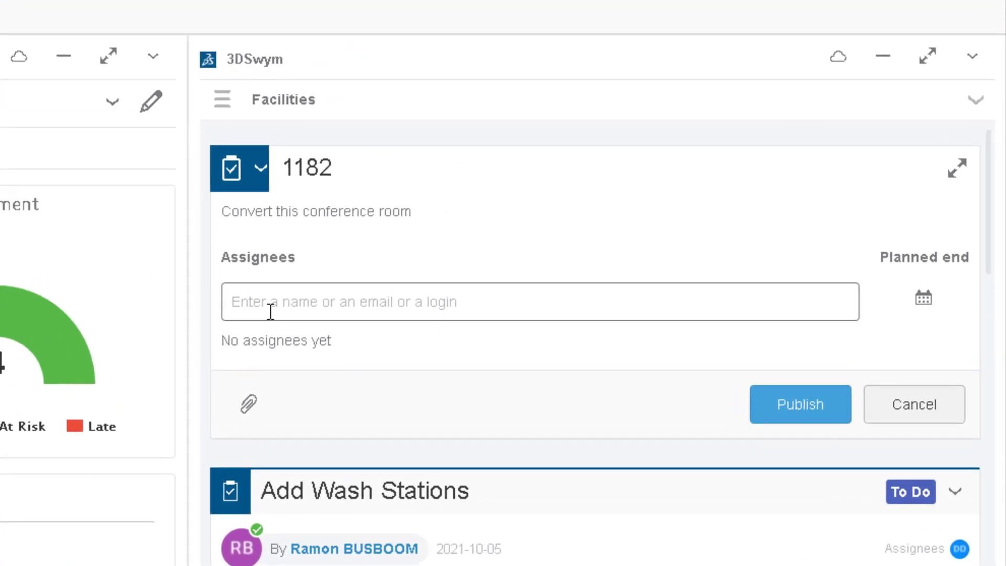
left_click(270, 312)
type("@")
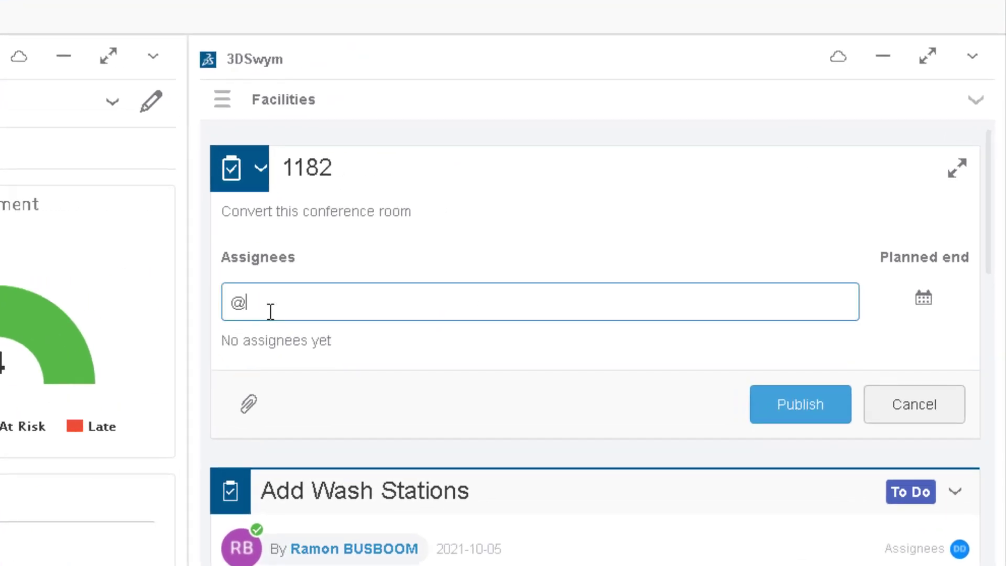
type("D")
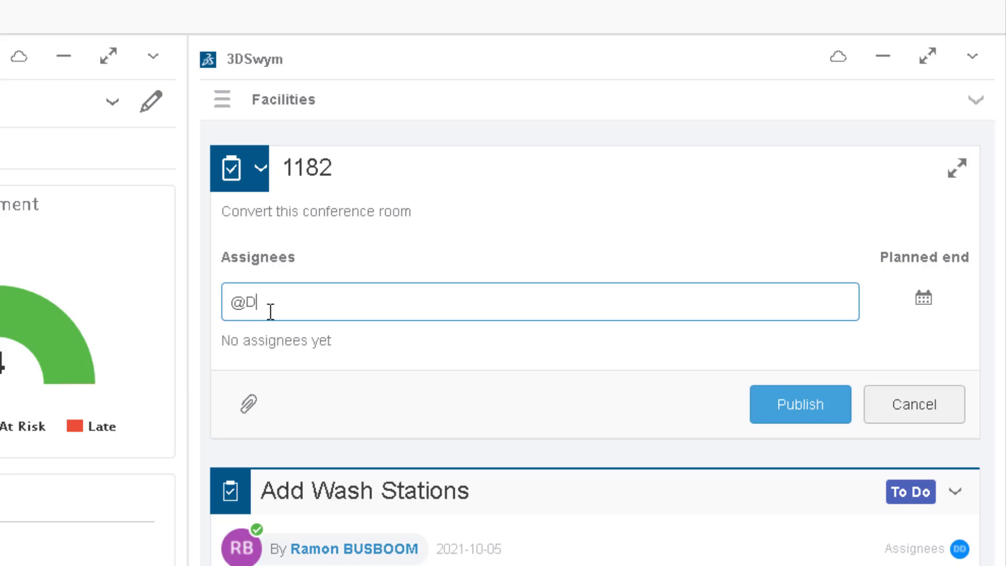
type("onald")
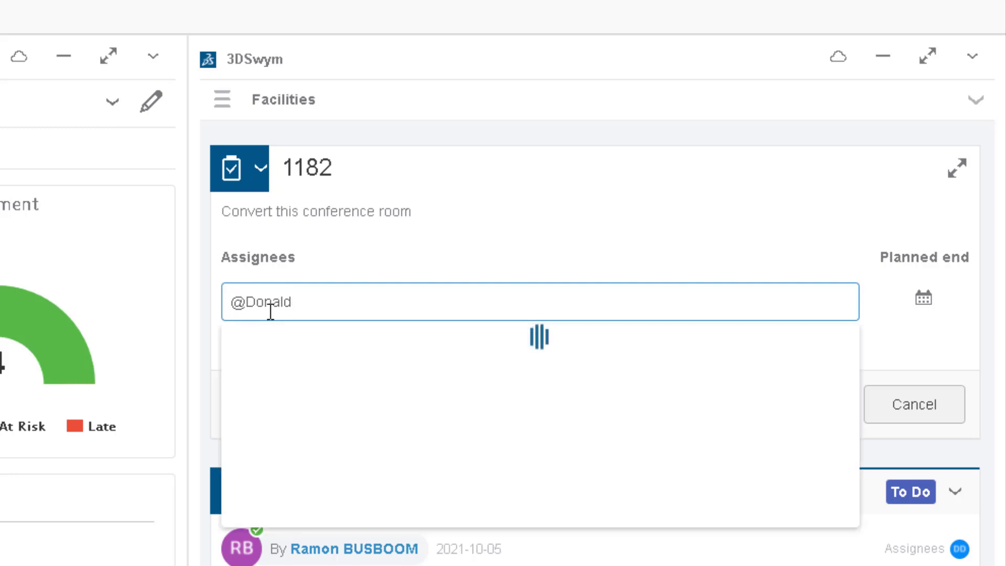
left_click(797, 424)
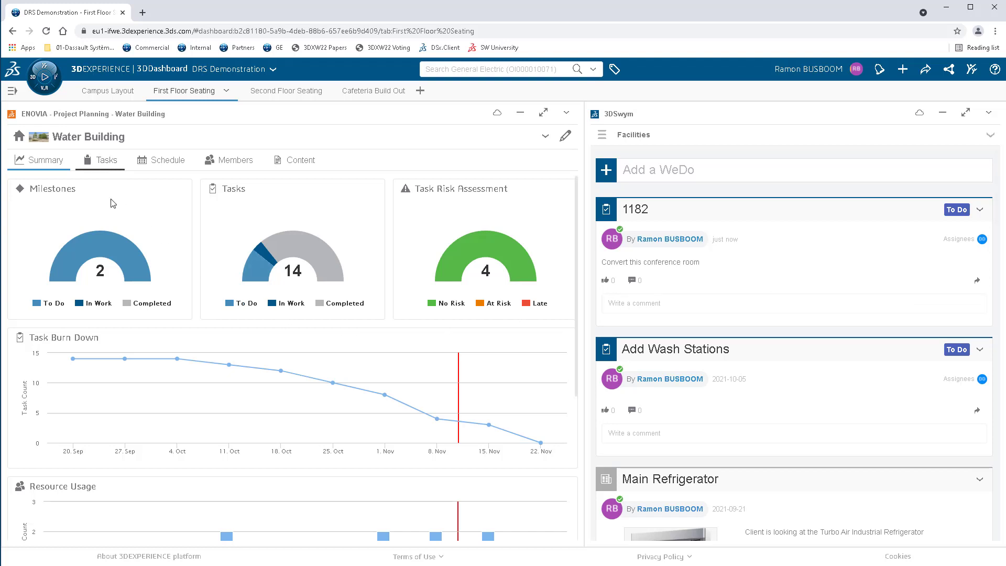
Add the 1182 WeDo to the Water Building project schedule, directly below the Create Conference Room Map task.
scroll(114, 227, "down", 4)
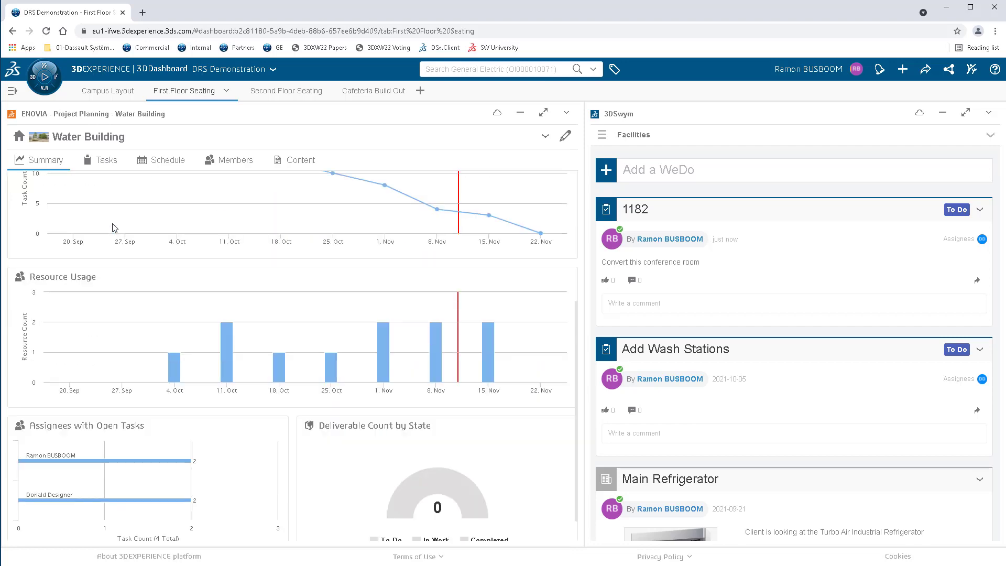
scroll(114, 228, "down", 1)
left_click(167, 160)
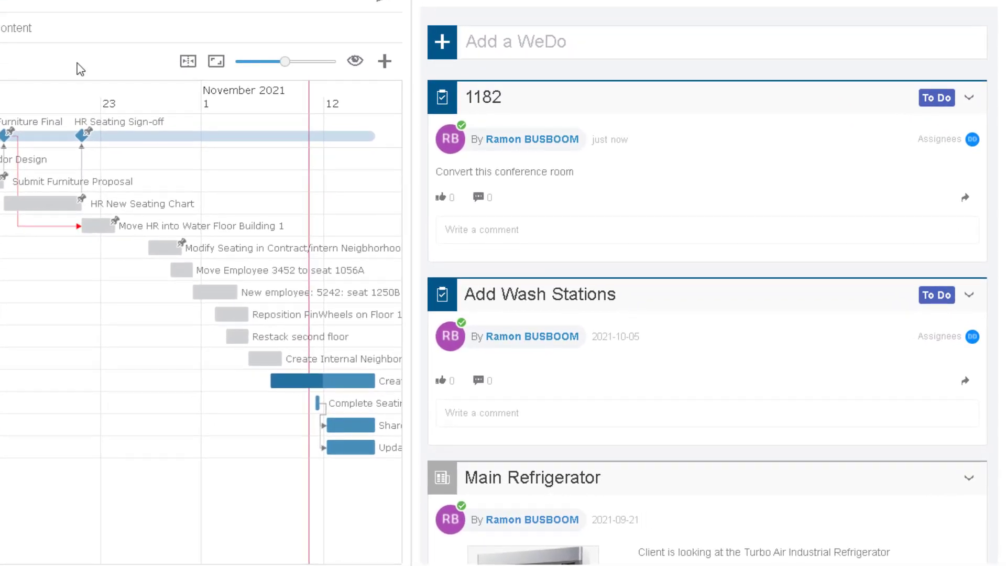
left_click(188, 62)
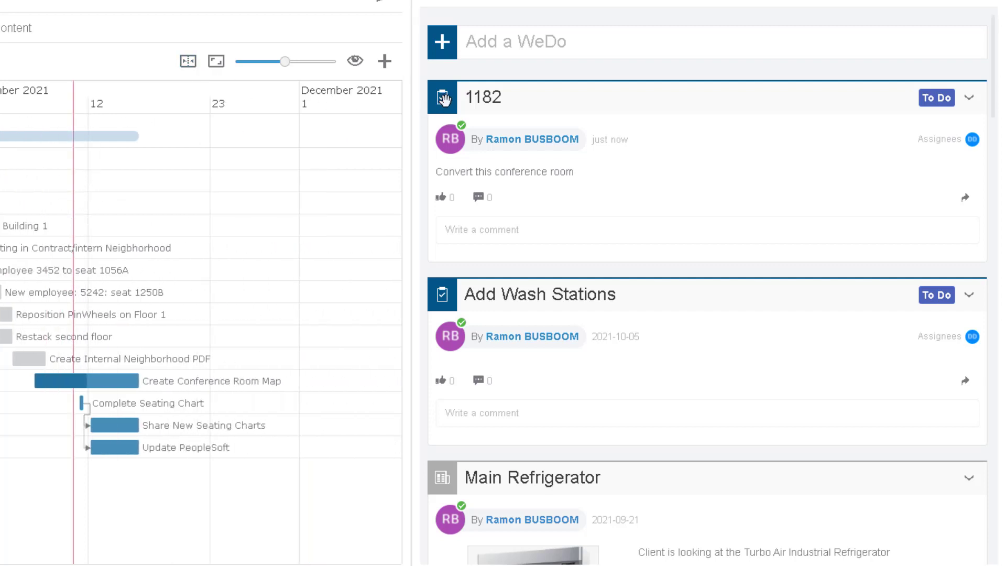
left_click_drag(443, 98, 112, 387)
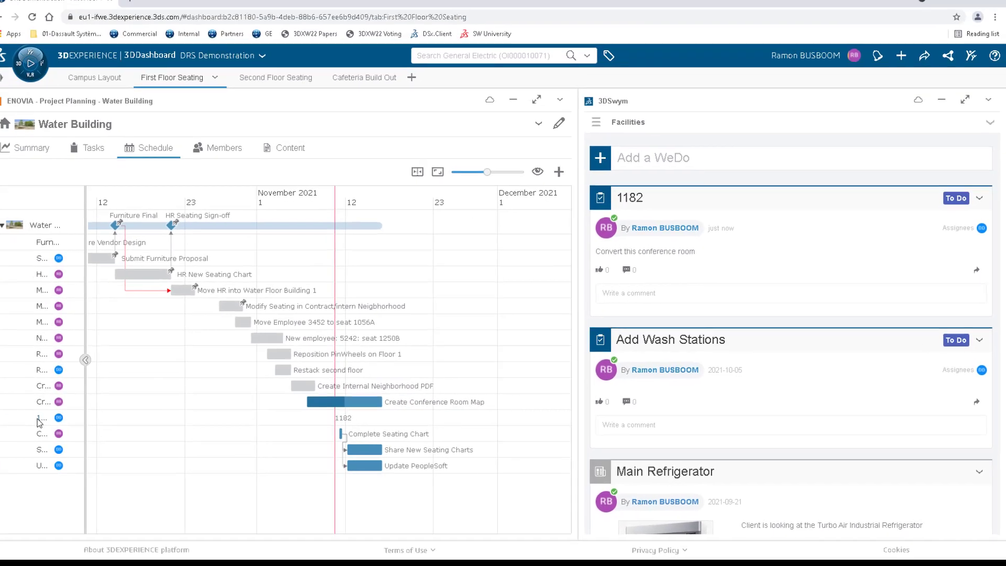
Set task 1182's maturity state to In Work and its estimated duration to 5 days, and save the changes.
left_click(38, 419)
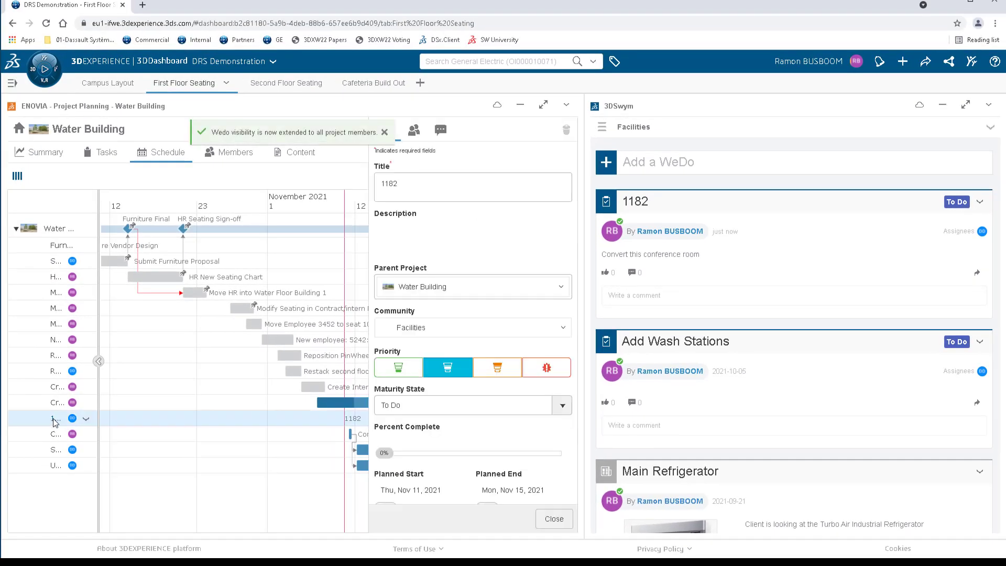
left_click(422, 405)
left_click(419, 436)
scroll(419, 398, "down", 3)
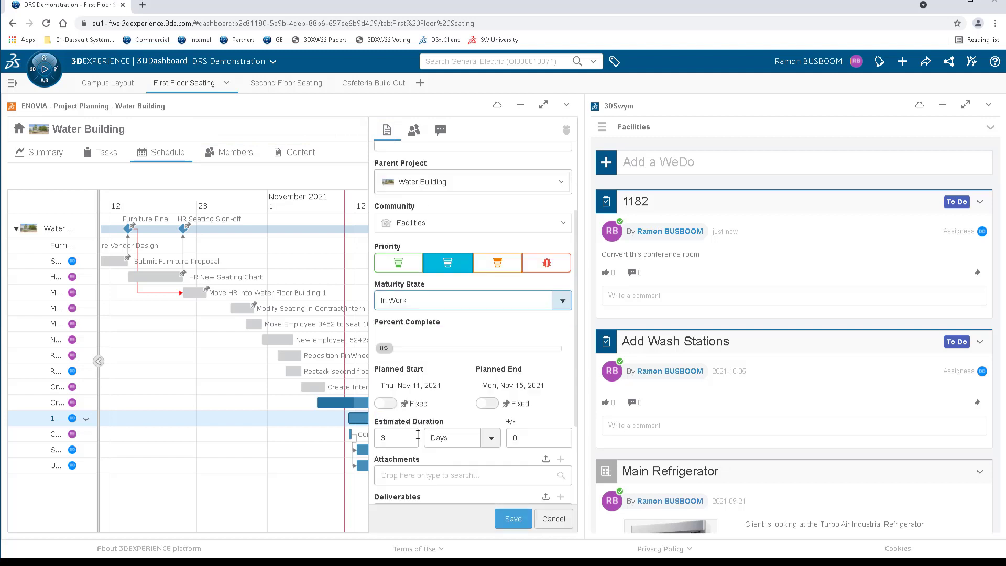
left_click(395, 379)
left_click_drag(396, 377, 336, 375)
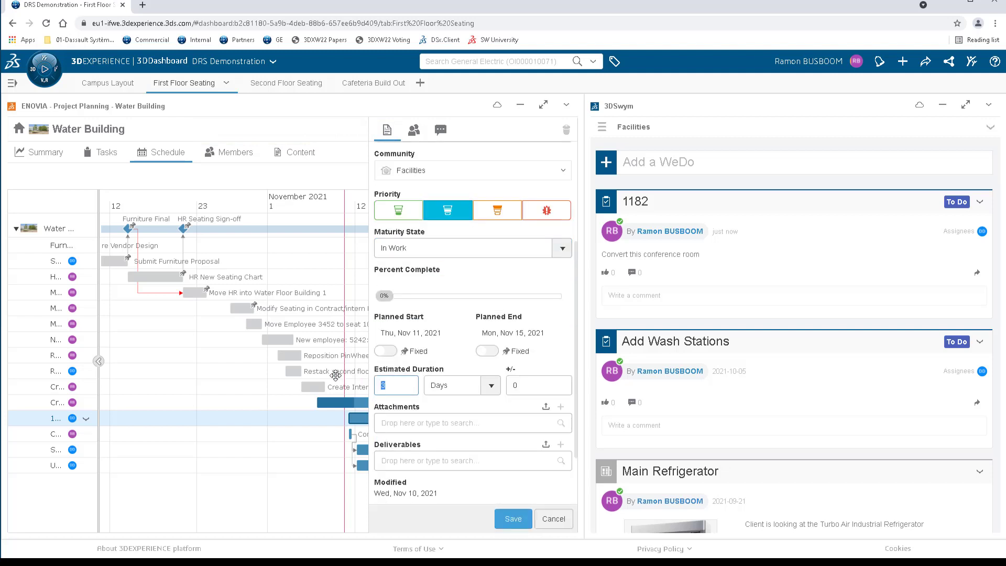
type("5")
left_click(513, 520)
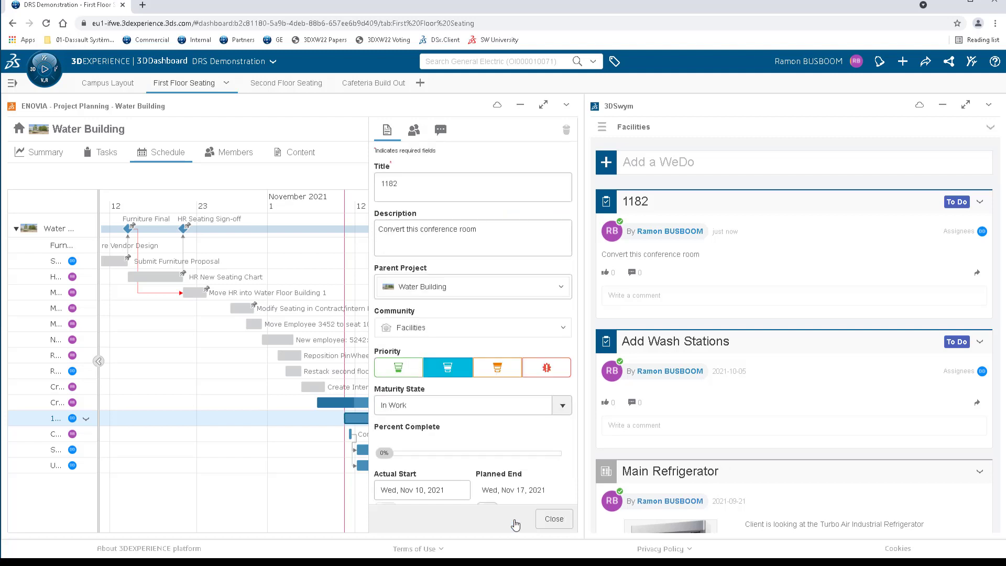
left_click(554, 519)
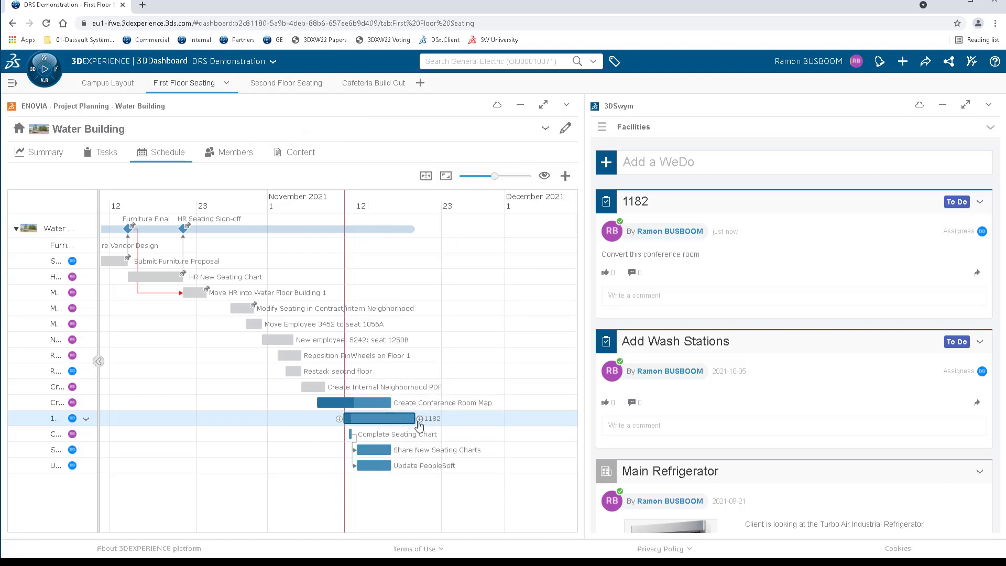
Link the end of task 1182 to the Complete Seating Chart task and open the notification about the comment on 1182.
left_click_drag(420, 420, 348, 438)
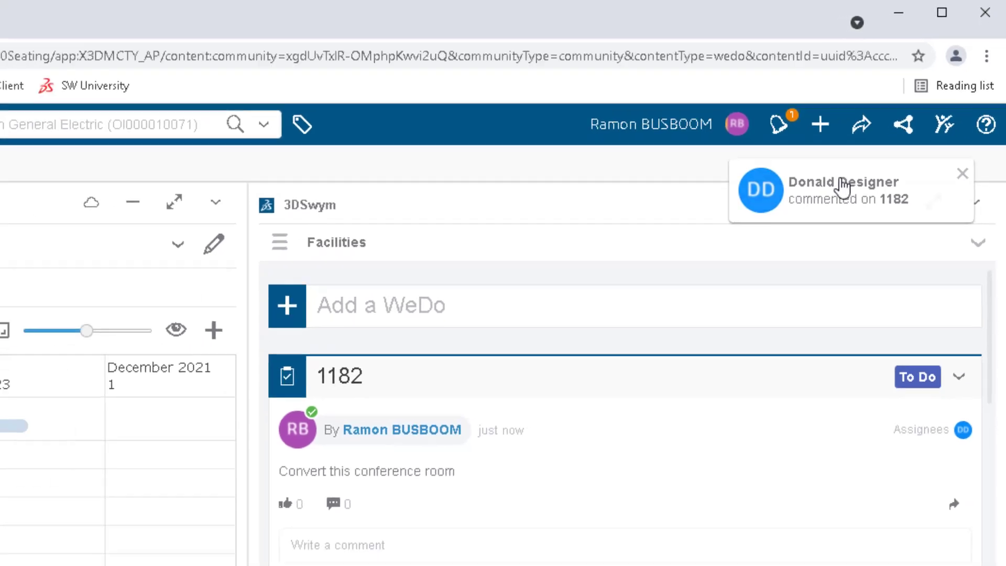
left_click(843, 186)
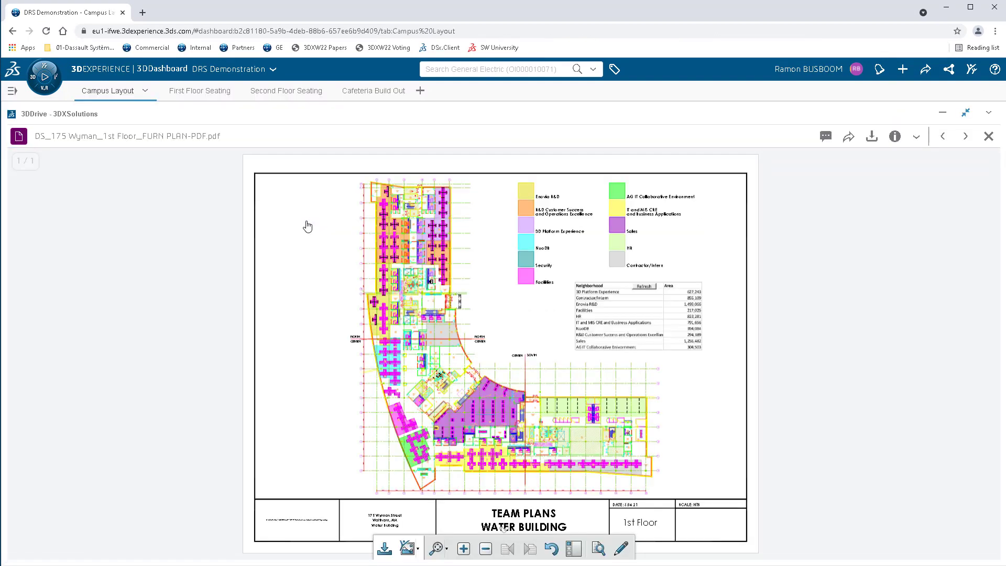
Mark up the 1st Floor furniture plan PDF with a red circle around the office at the north end and the text "VP OFFICE".
left_click(463, 550)
left_click(463, 549)
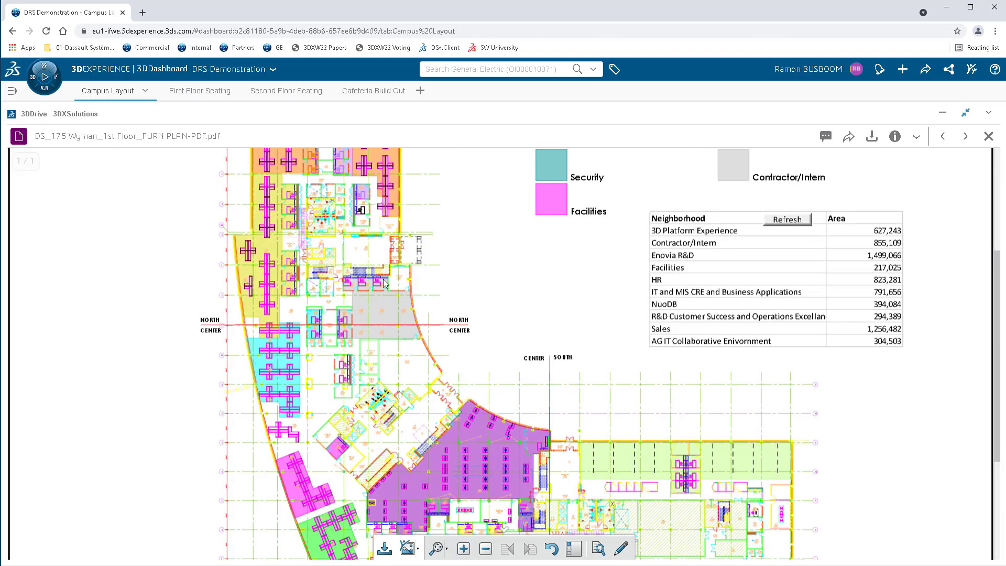
left_click(464, 549)
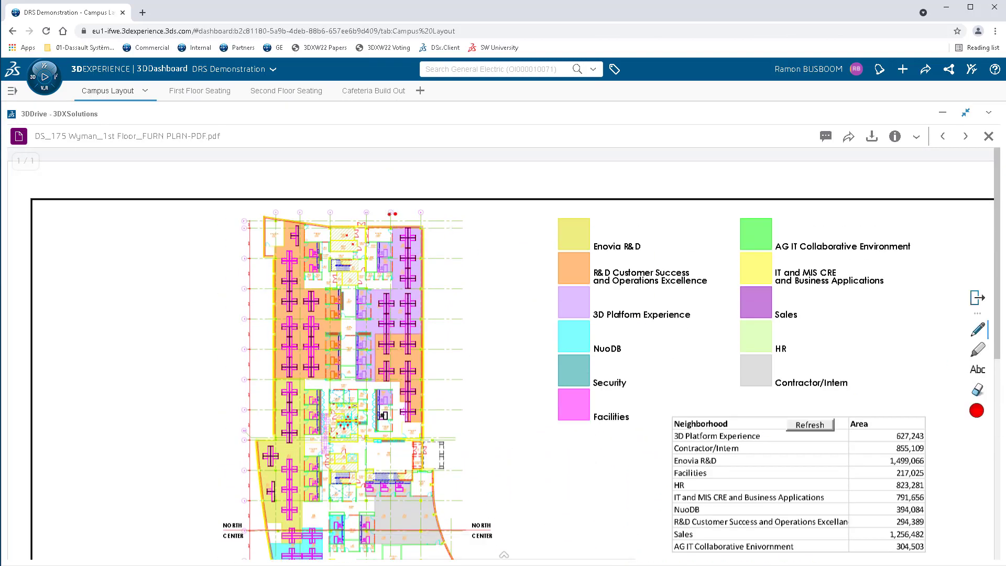
left_click_drag(393, 214, 390, 212)
left_click(978, 369)
mouse_move(472, 353)
left_mouse_down()
mouse_move(530, 372)
mouse_move(484, 242)
left_mouse_up()
type("VP OFFICE")
left_click(493, 217)
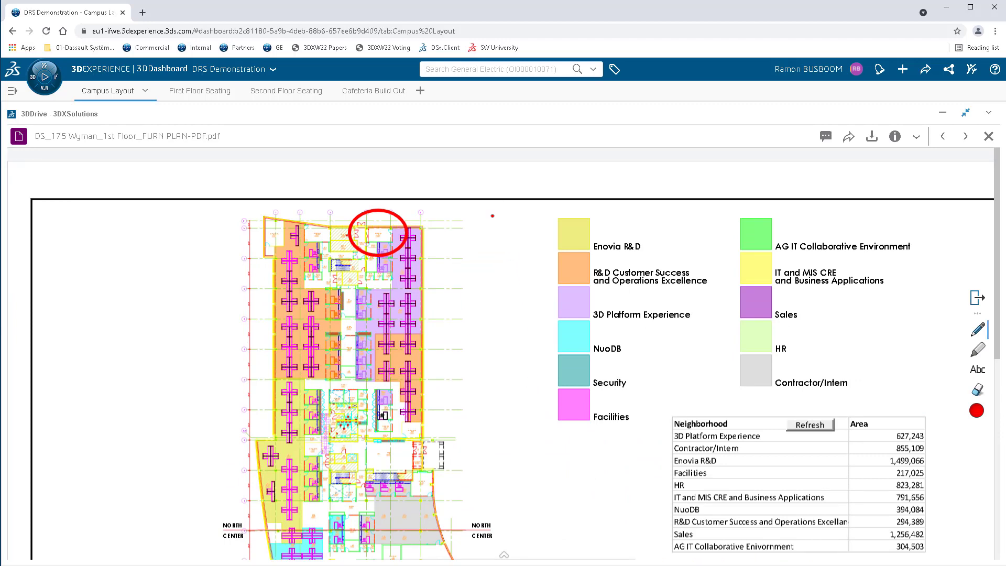
Save a screenshot of the marked-up 1st Floor furniture plan.
left_click(504, 554)
left_click(410, 549)
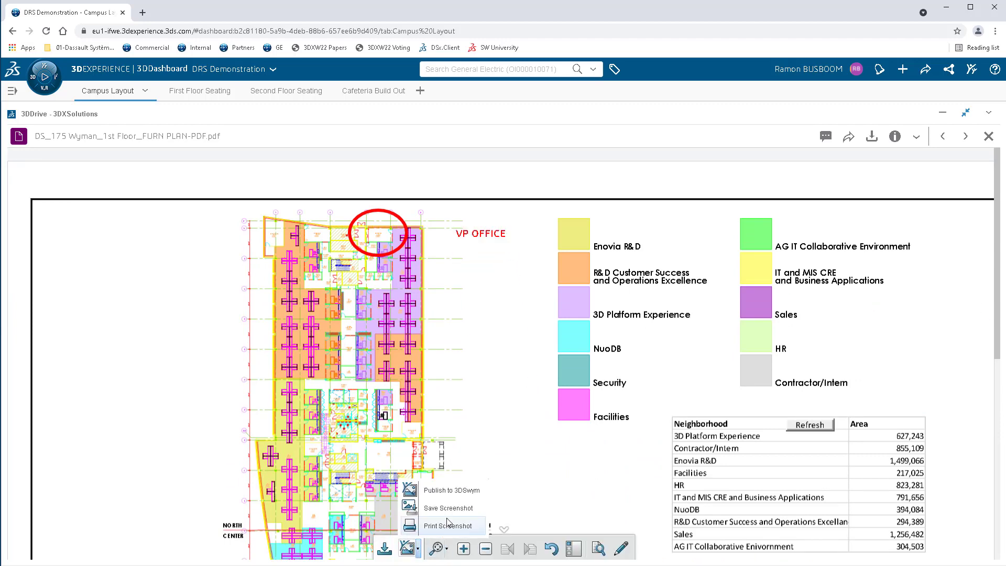
left_click(448, 508)
Close the plan preview and attach the downloaded 3DPlay screenshot to the Facilities community discussion on the First Floor Seating dashboard.
left_click(990, 136)
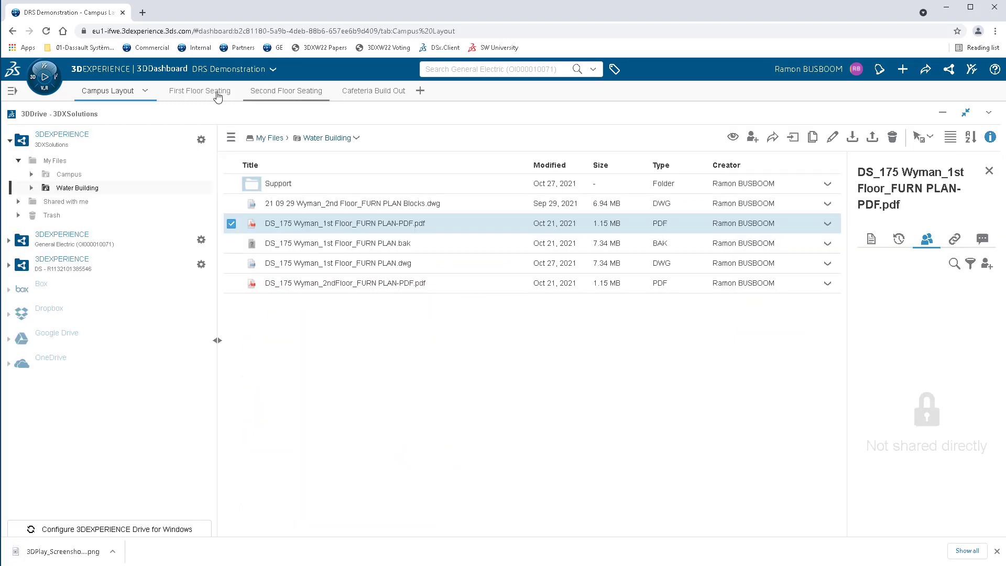
left_click(218, 95)
left_click_drag(63, 551, 638, 374)
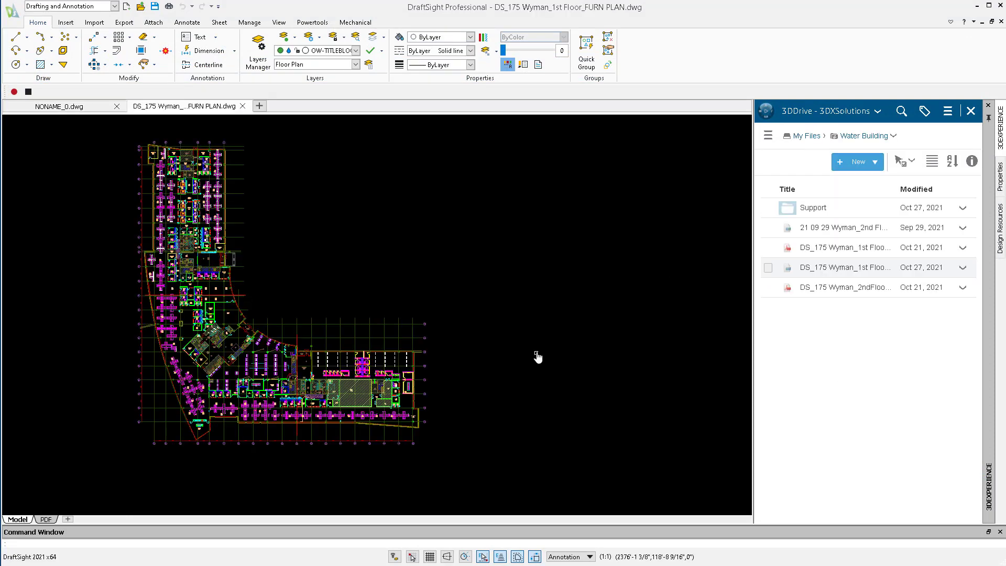
In DraftSight, locate Conference Room 1182 and copy the Private Office 1183 desk and chair set into the room's lower-left corner.
key("ctrl+f")
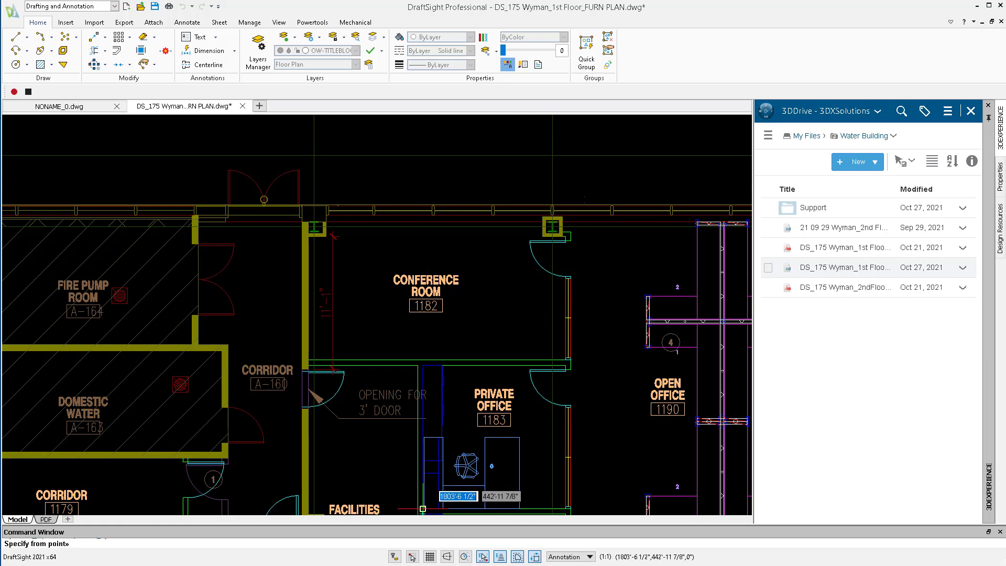
left_click(423, 508)
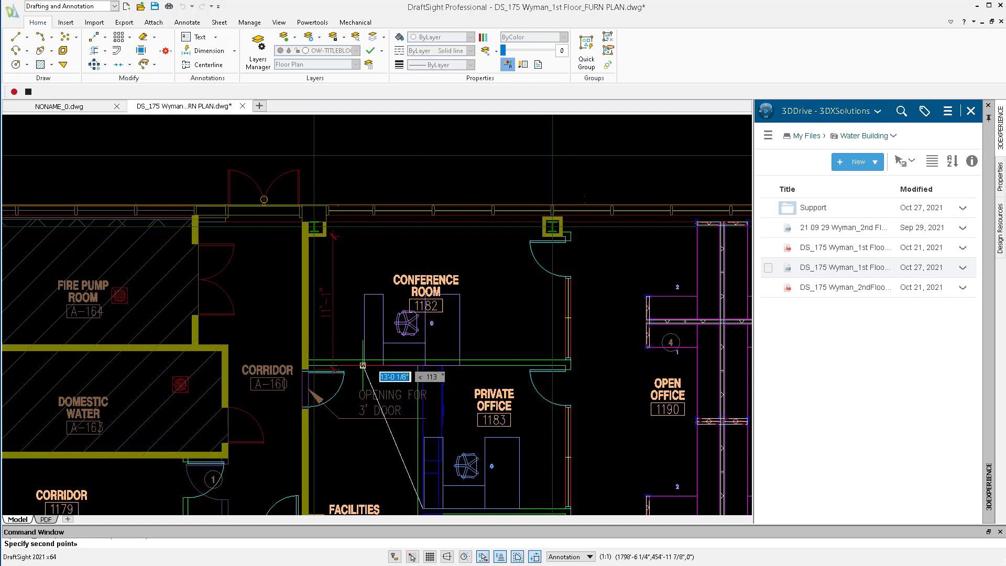
left_click(315, 361)
key("Escape")
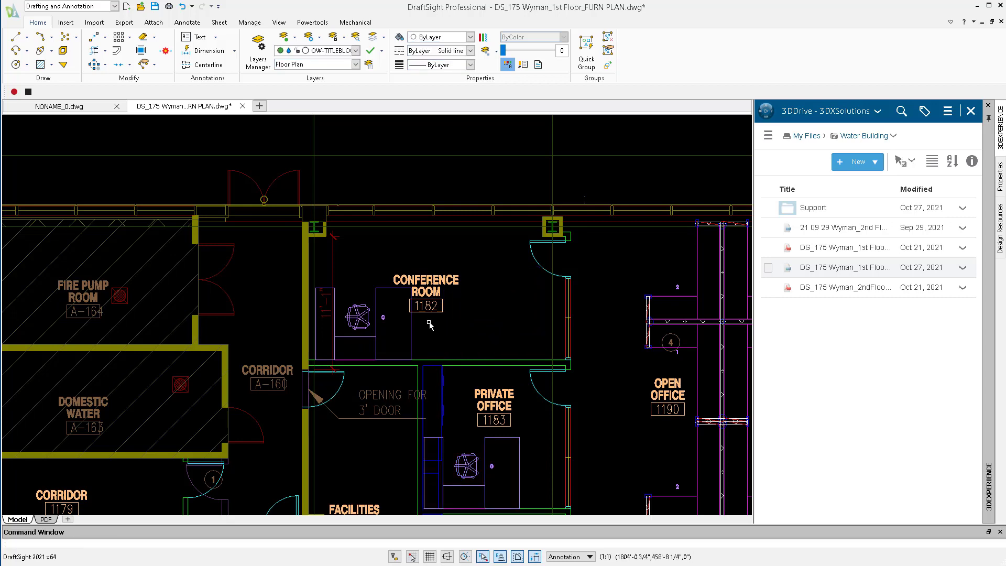
Change the name in room 1182's label to "VP OFFICE".
double_click(427, 294)
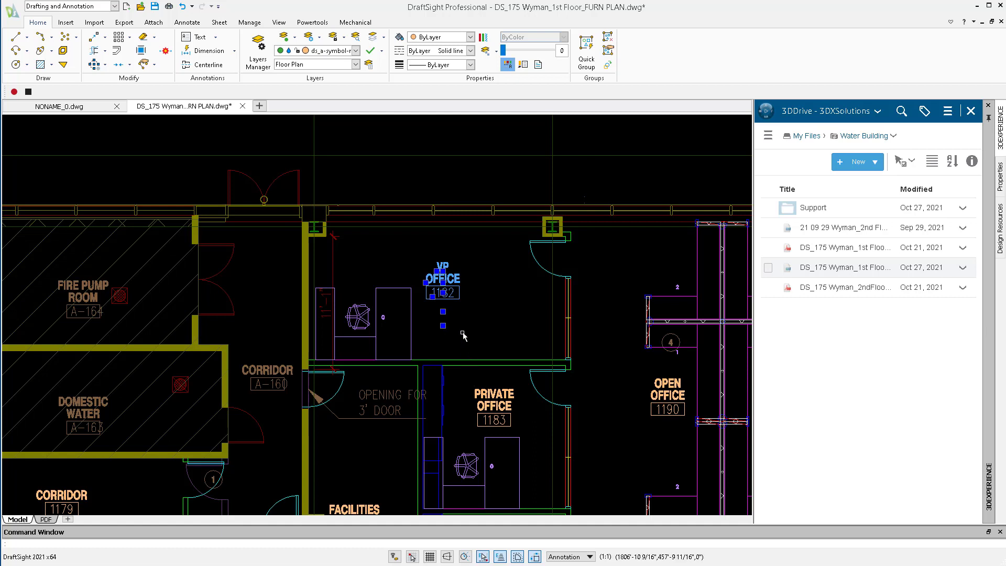
key("Escape")
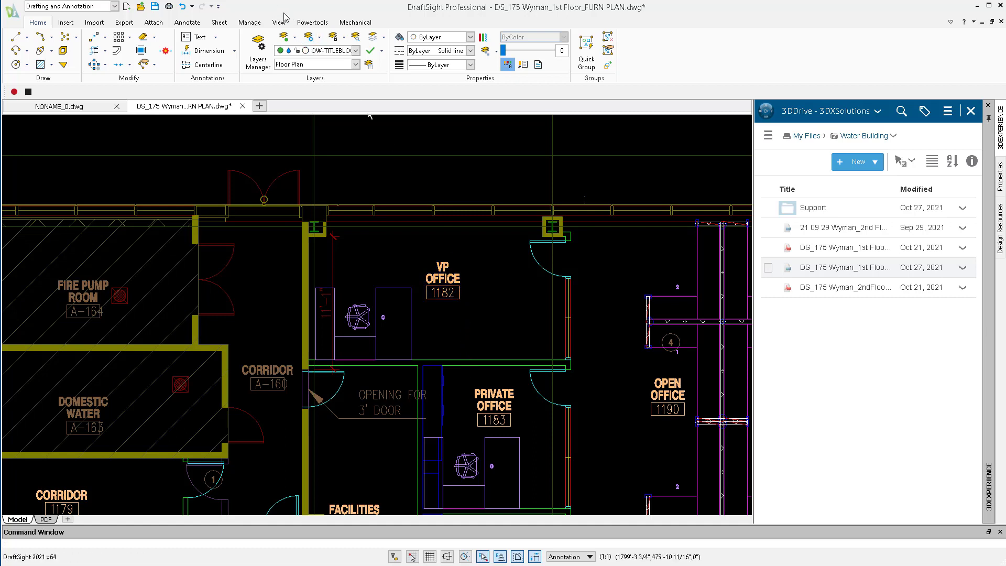
Apply the PDF_Neighborhood layer state and delete the solid conference hatch covering VP Office 1182.
left_click(312, 65)
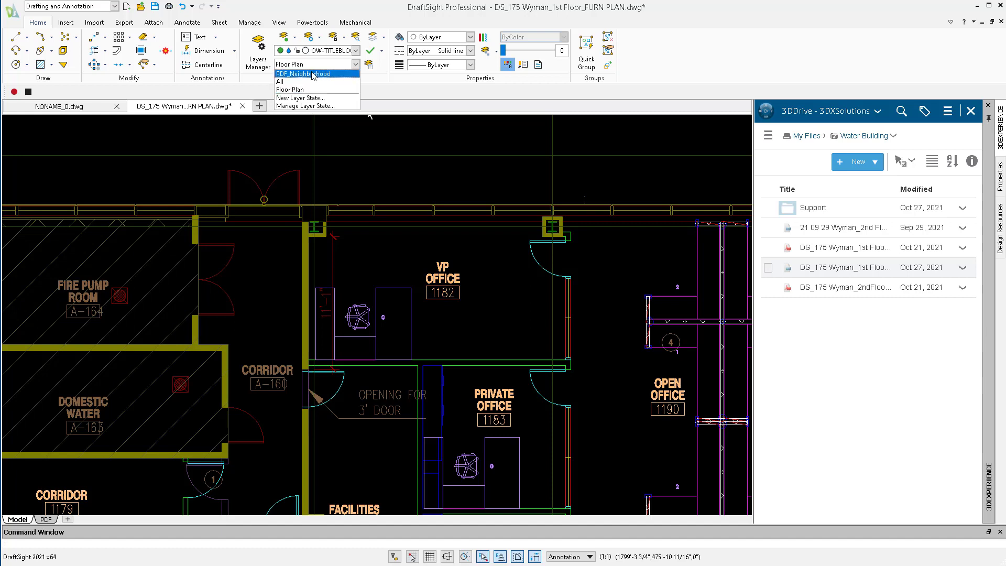
left_click(312, 73)
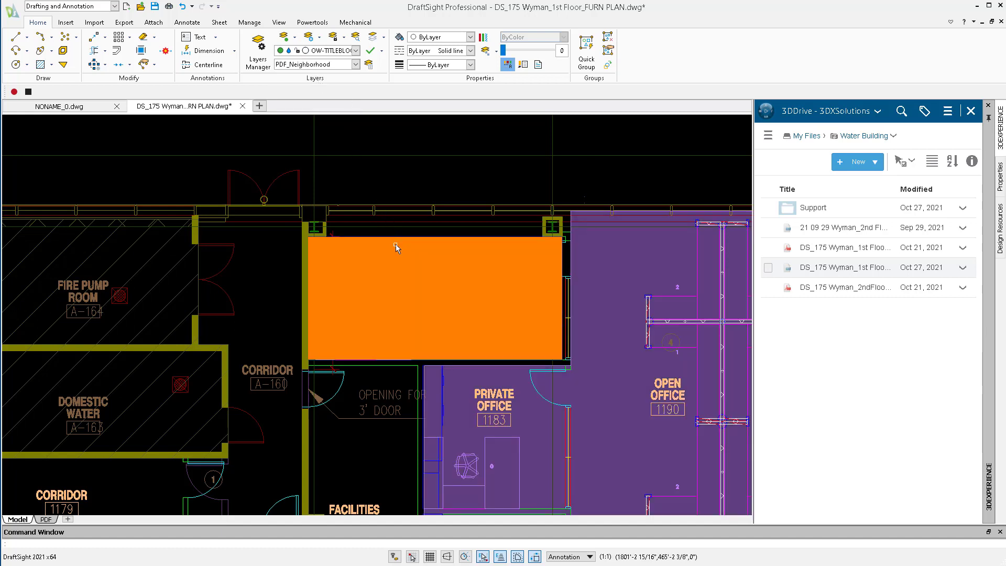
left_click(396, 244)
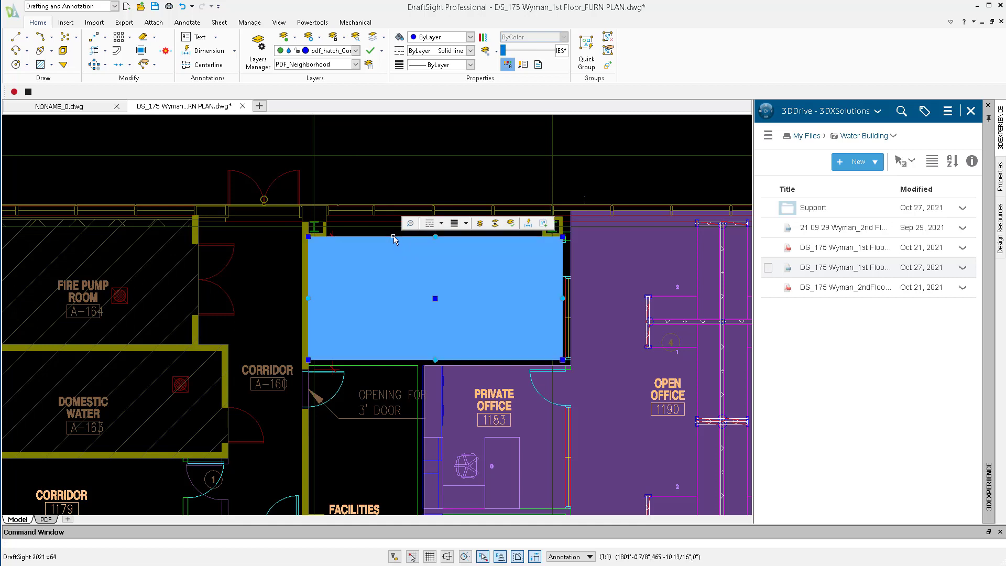
key("Delete")
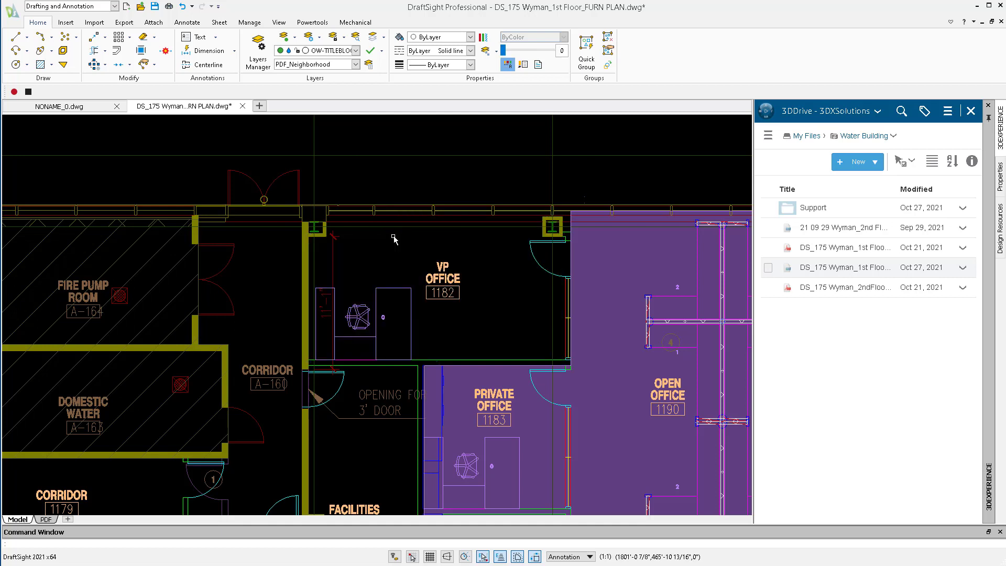
Stretch the purple neighborhood hatch's edge beside VP Office 1182 perpendicular to the room's corridor wall so it covers the office.
left_click(571, 253)
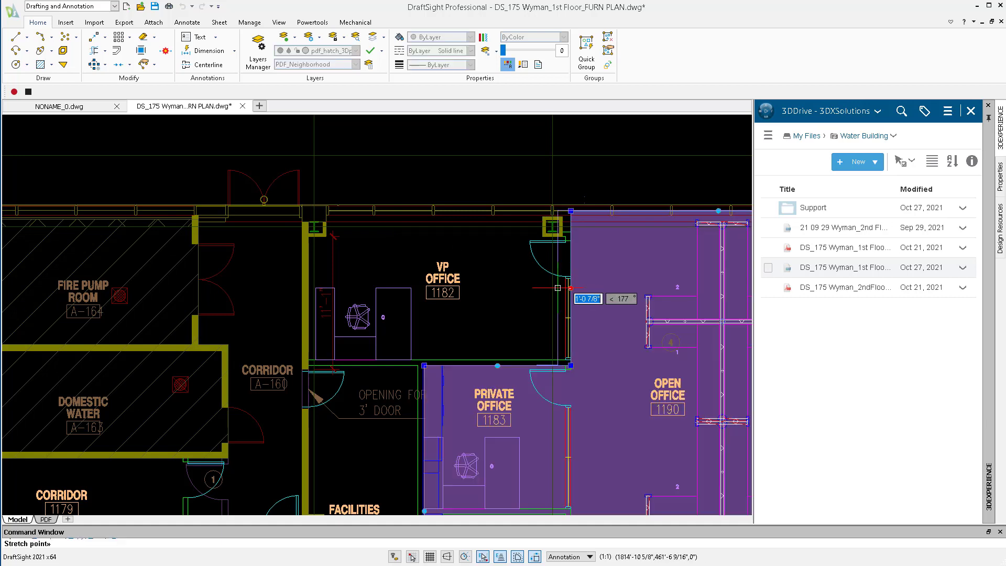
left_click(571, 288)
type("perp")
key("Return")
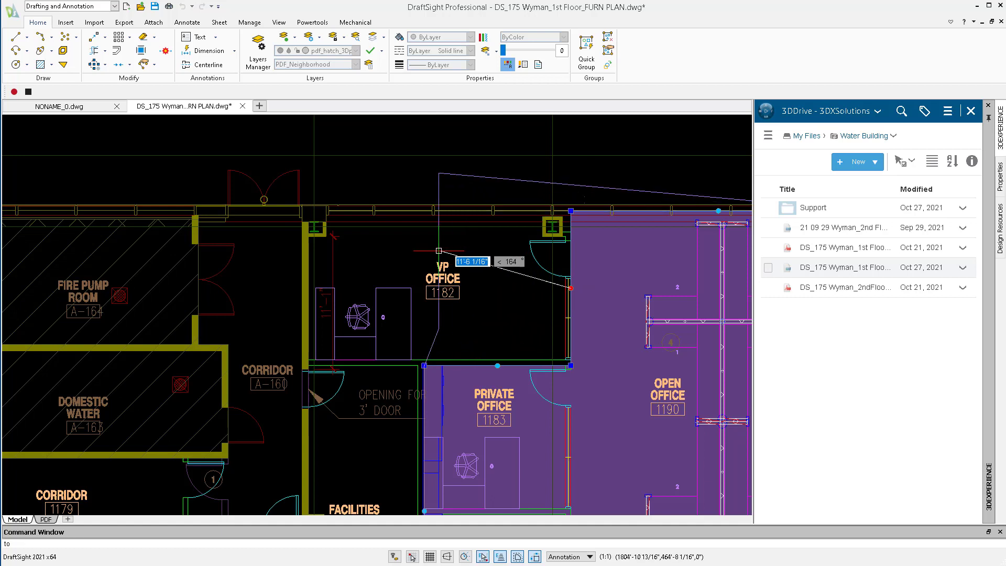
left_click(308, 289)
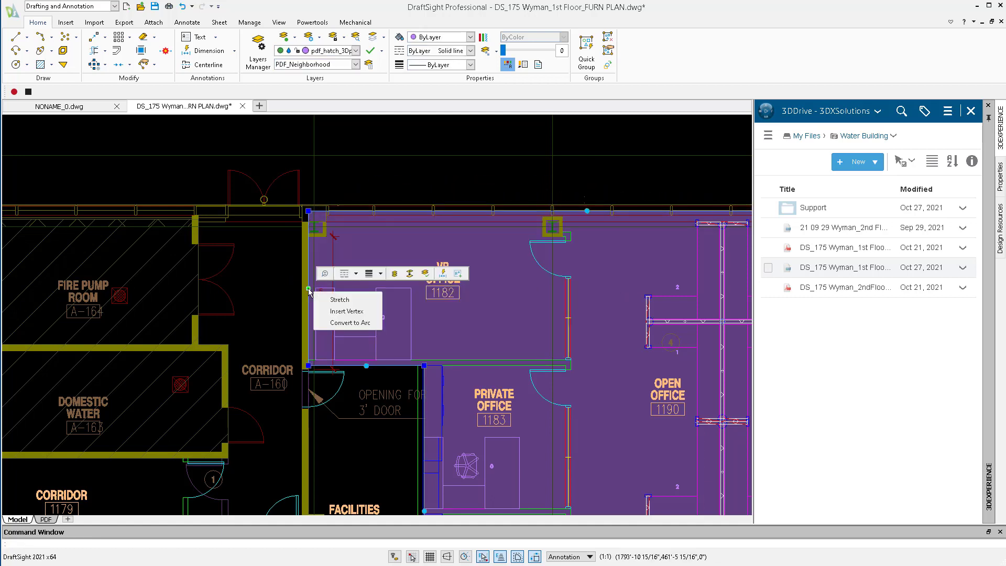
key("Escape")
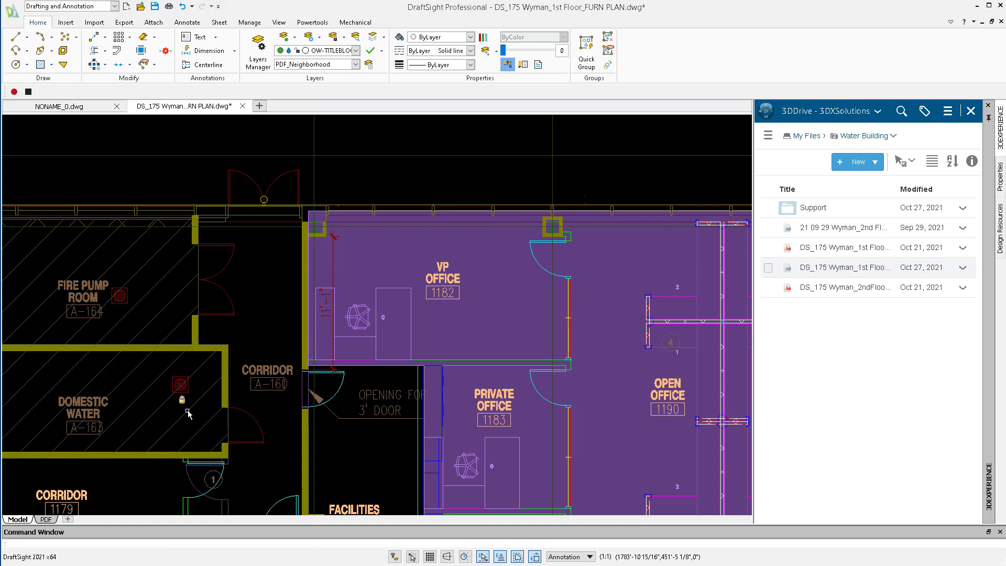
On the PDF sheet, locate the neighborhood area table and open its embedded worksheet for editing.
left_click(47, 520)
left_click(49, 523)
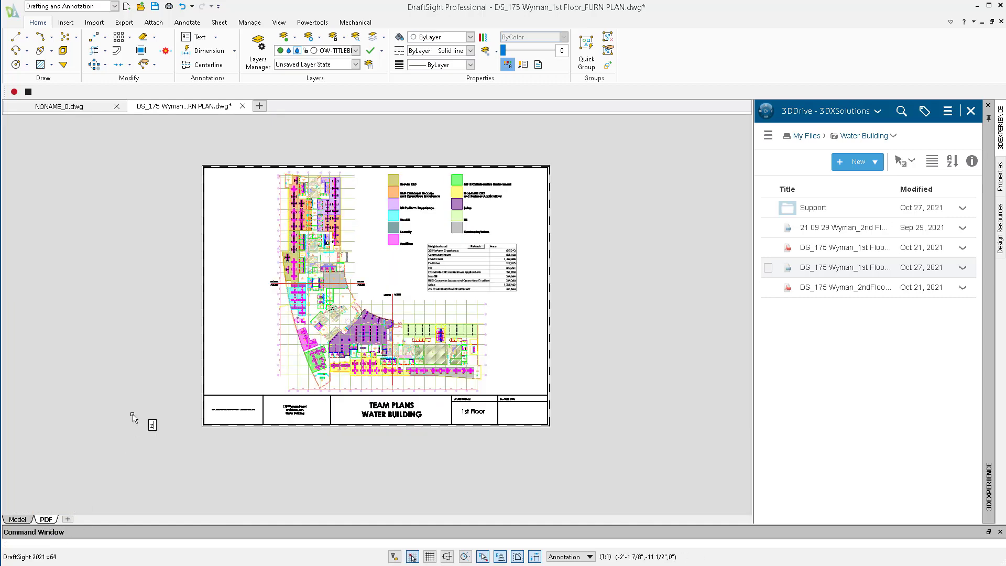
left_click(302, 146)
left_click(547, 360)
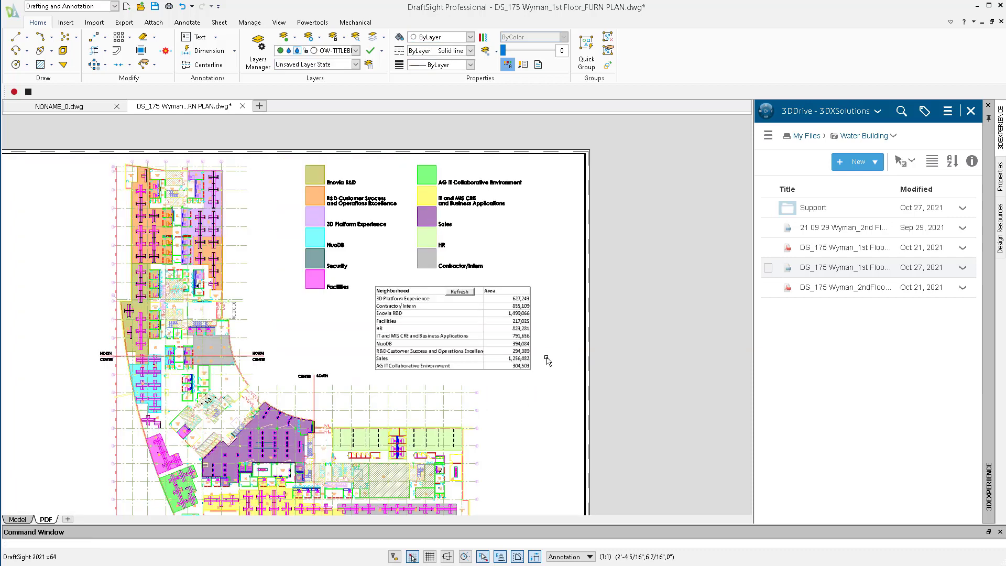
left_click(471, 330)
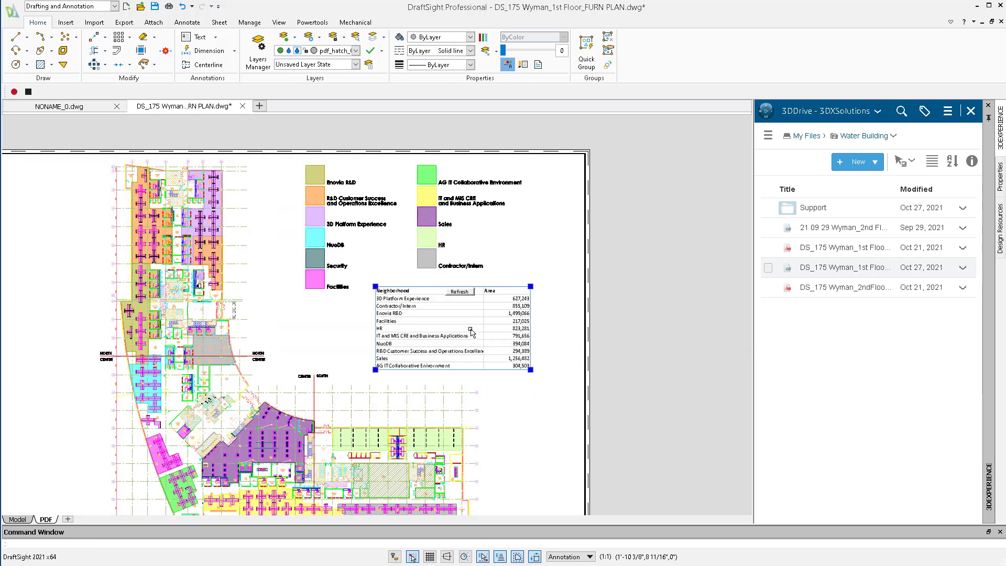
key("Escape")
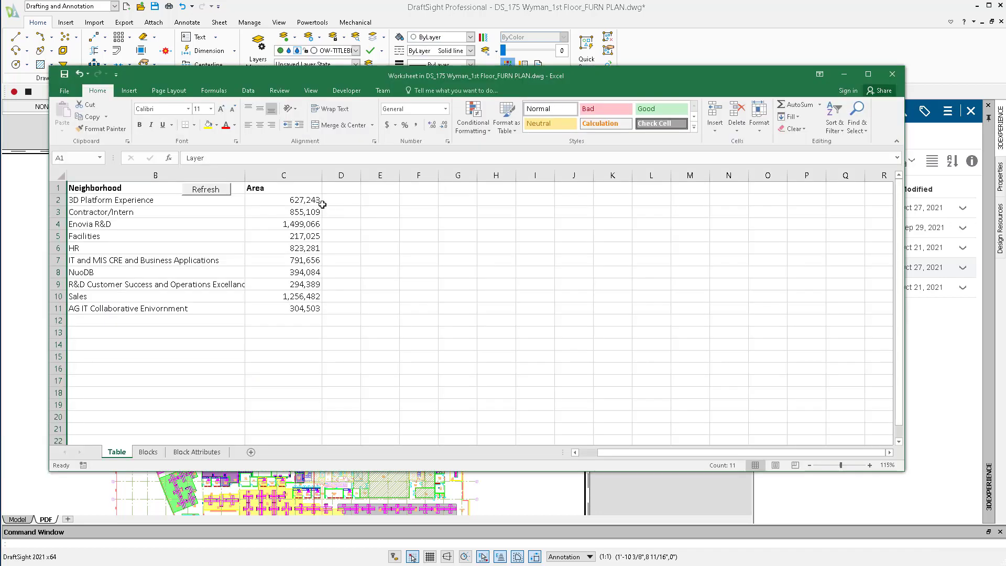
left_click(301, 198)
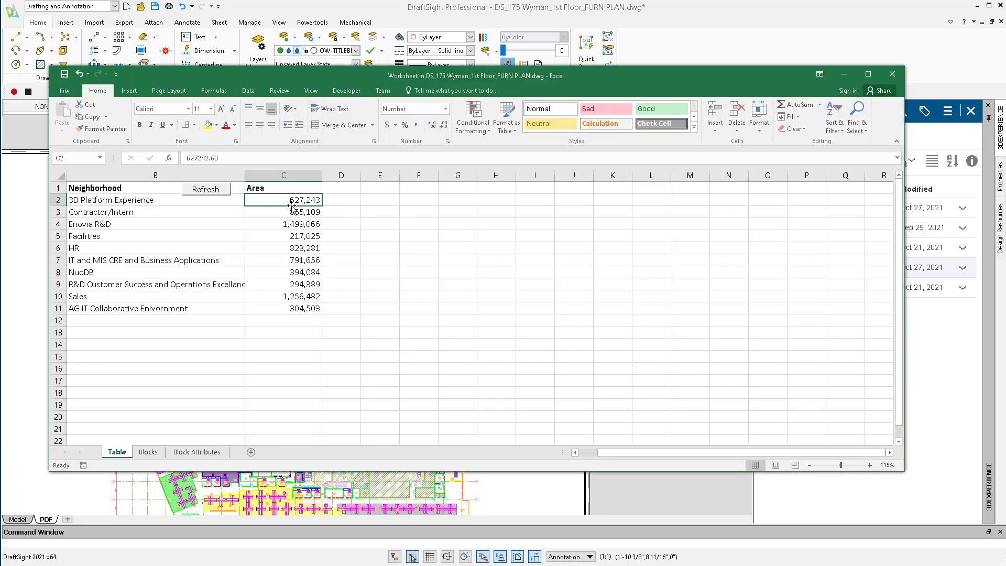
Clear area cells C2:C3 in the worksheet and refresh the neighborhood areas from the drawing.
left_click_drag(283, 198, 281, 212)
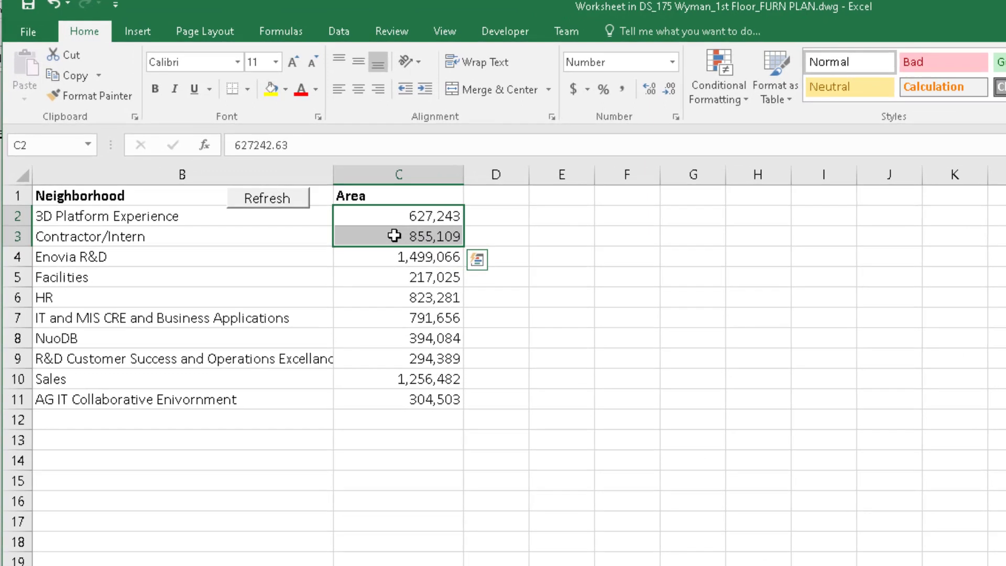
key("Delete")
left_click(304, 224)
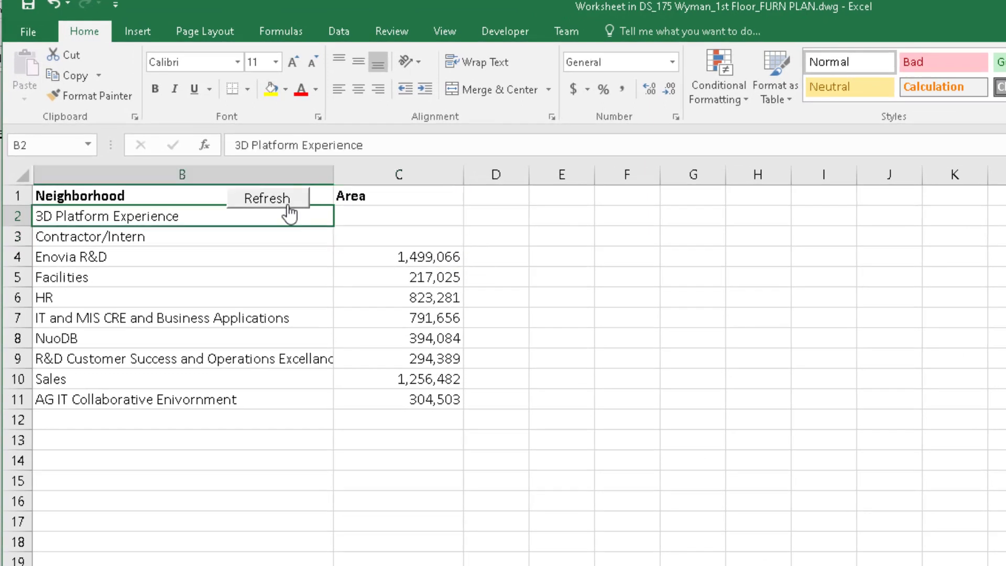
left_click(289, 203)
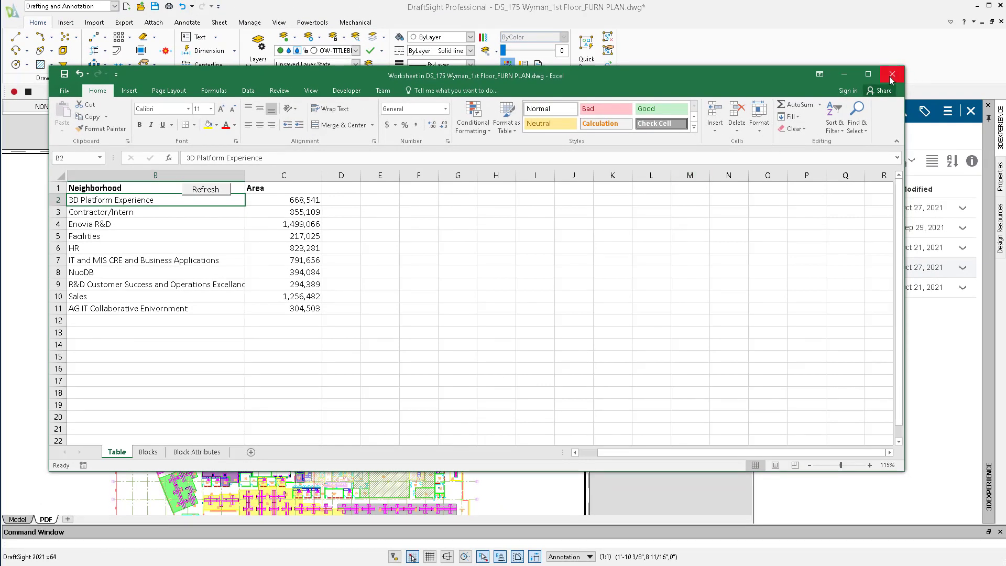
left_click(892, 75)
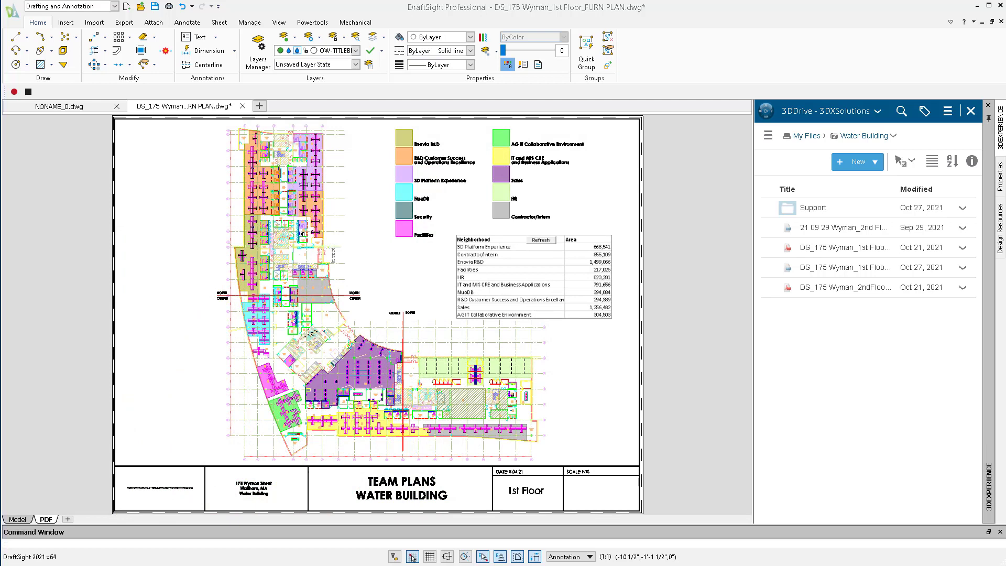
Create a copy of the PDF sheet at the end of the sheets and activate it.
right_click(47, 519)
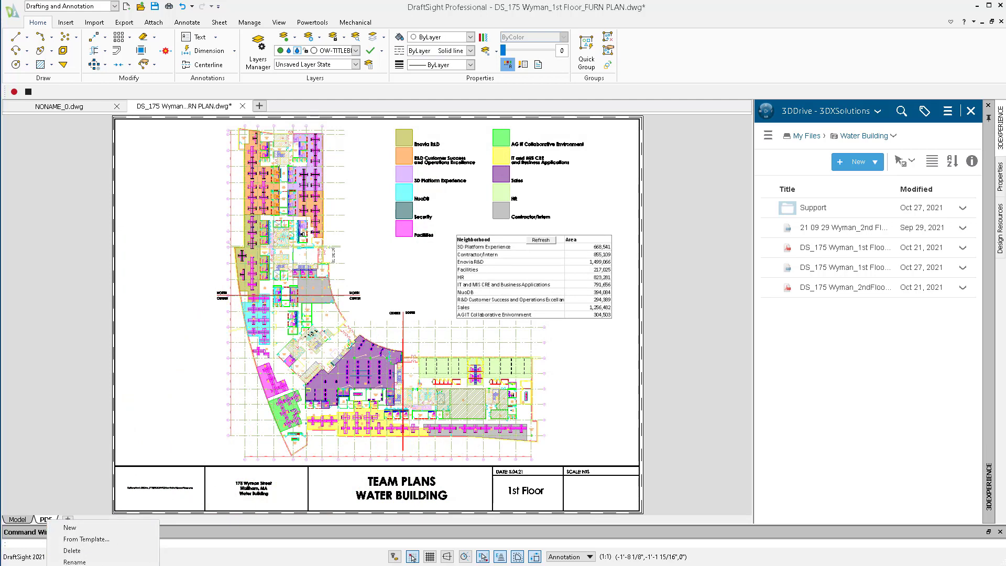
left_click(68, 563)
left_click(444, 318)
left_click(466, 237)
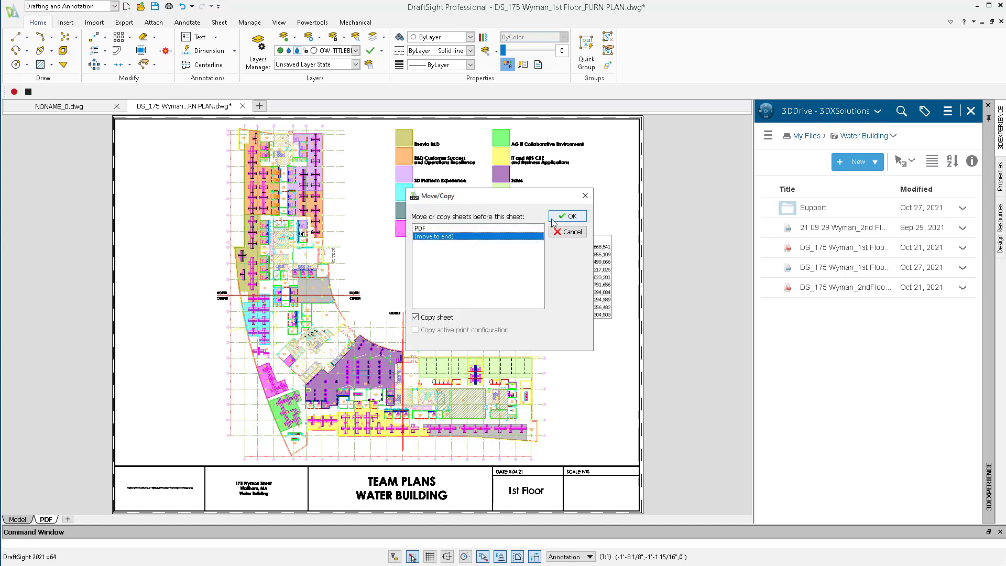
left_click(568, 216)
left_click(76, 520)
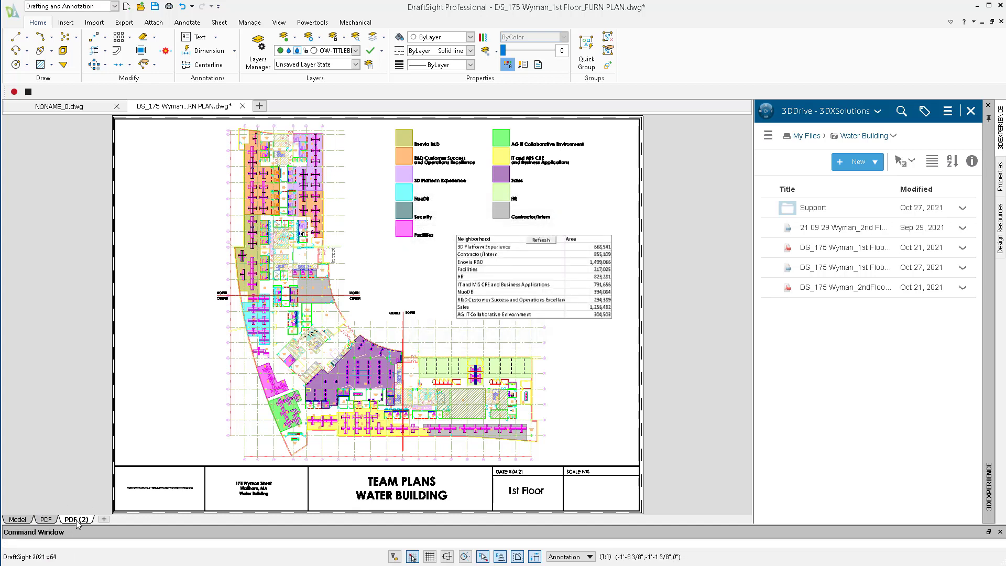
Rename the copied sheet as "Conference".
right_click(76, 519)
left_click(131, 550)
type("Cn")
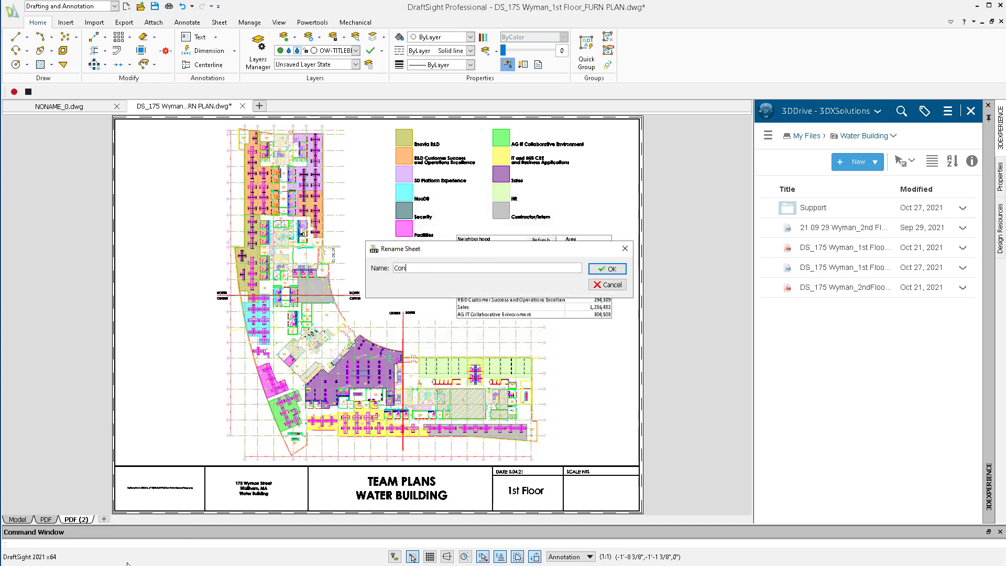
key("Return")
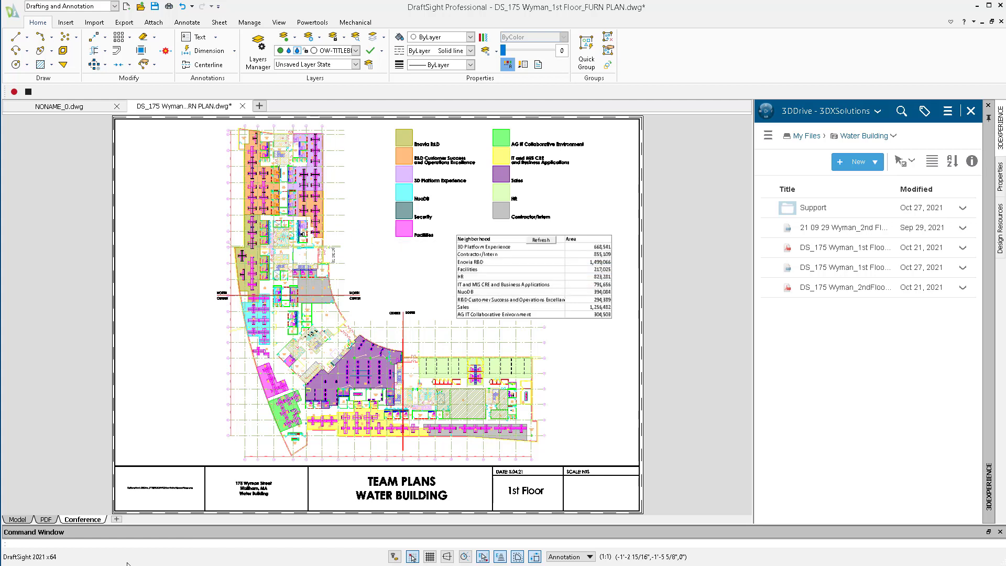
Delete the neighborhood color legend and the area table from the Conference sheet.
left_click(372, 126)
left_click(621, 277)
key("Delete")
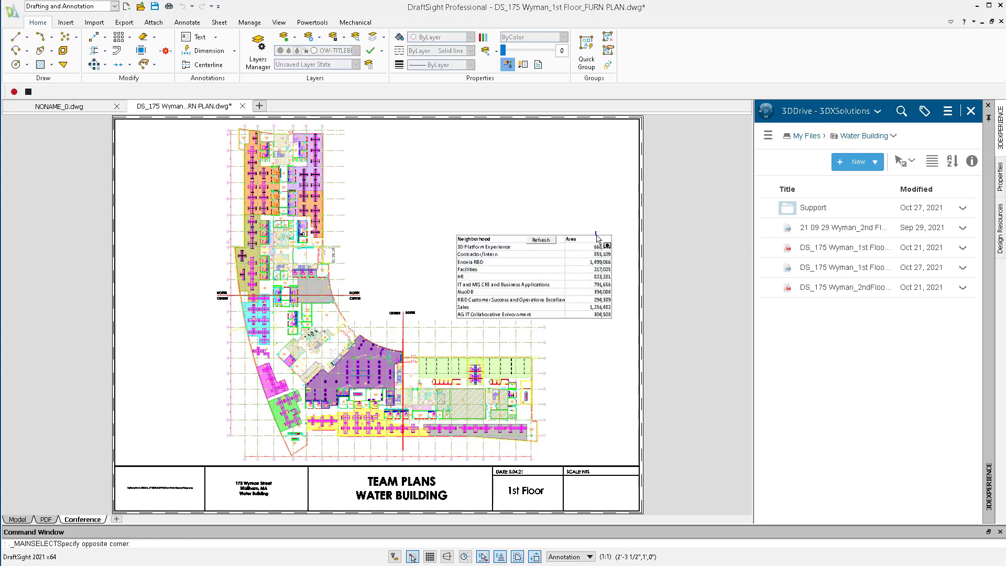
left_click(588, 238)
key("Delete")
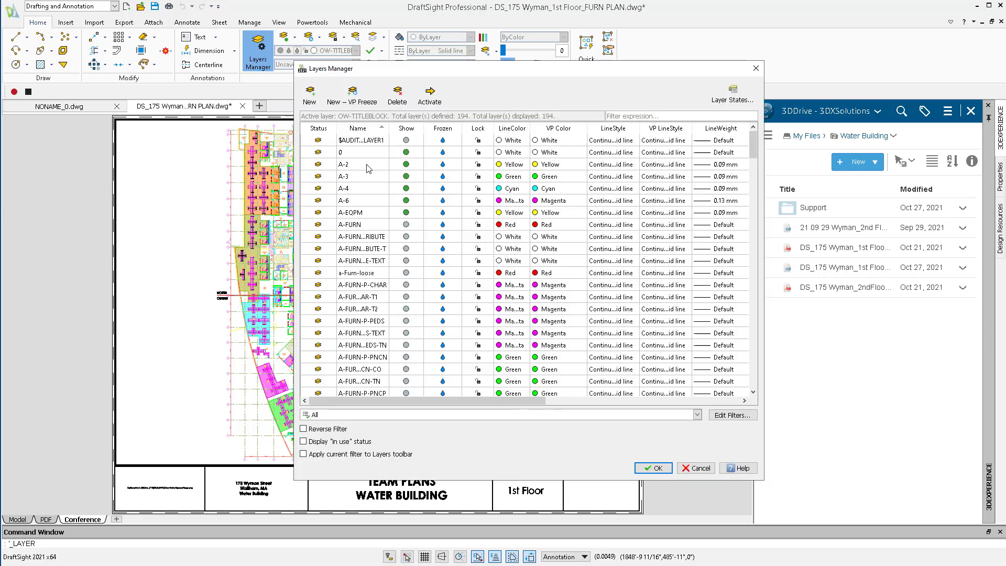
Filter the layers to everything outside the TitleBlock group and set the viewport color of all of them to Color 9.
left_click(345, 414)
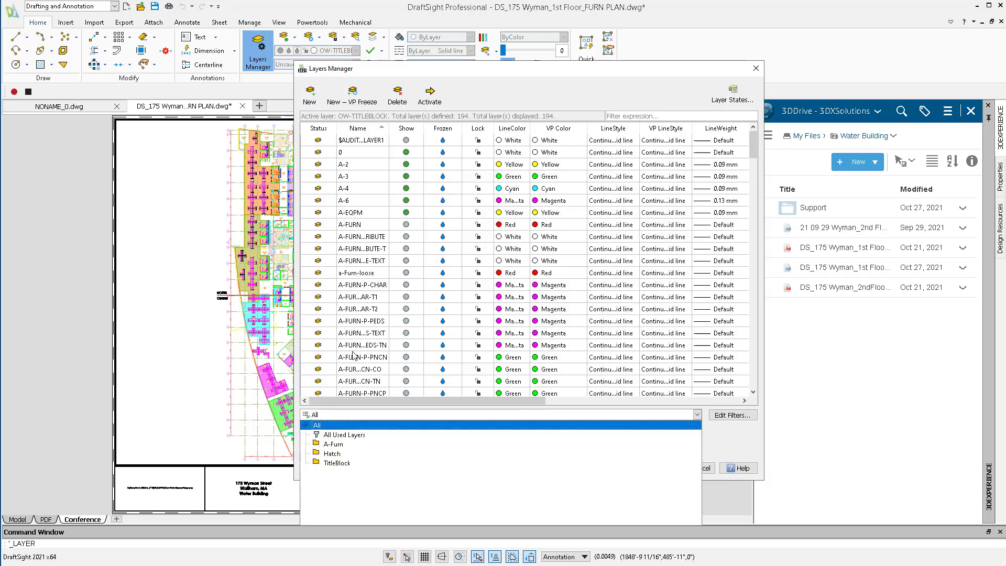
left_click(338, 463)
left_click(336, 430)
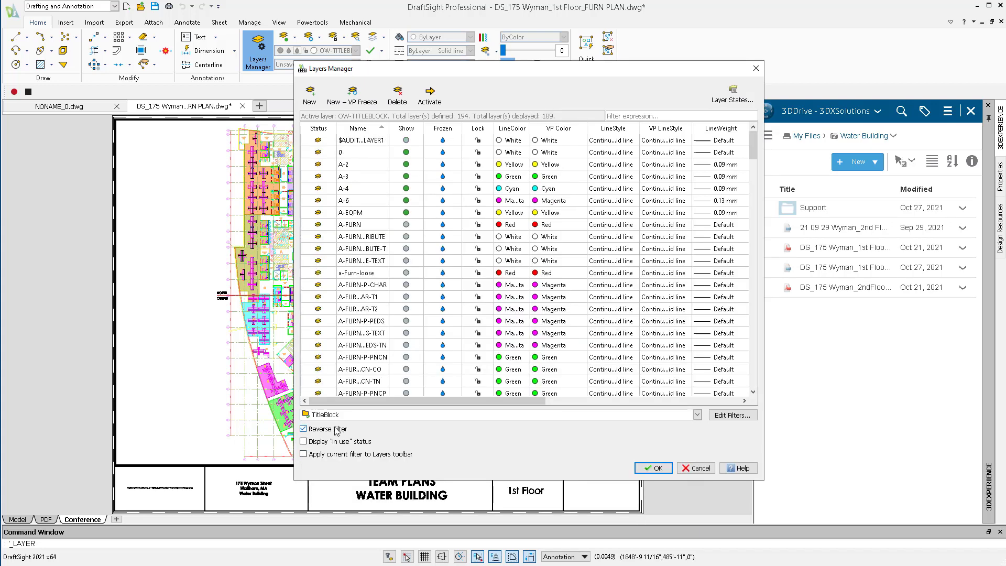
left_click(369, 309)
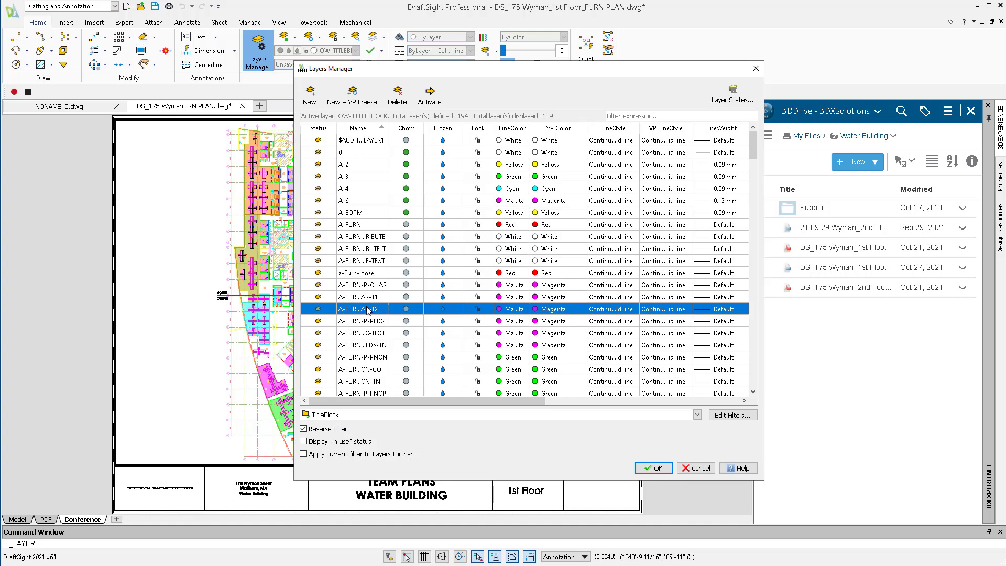
key("ctrl+a")
left_click(554, 277)
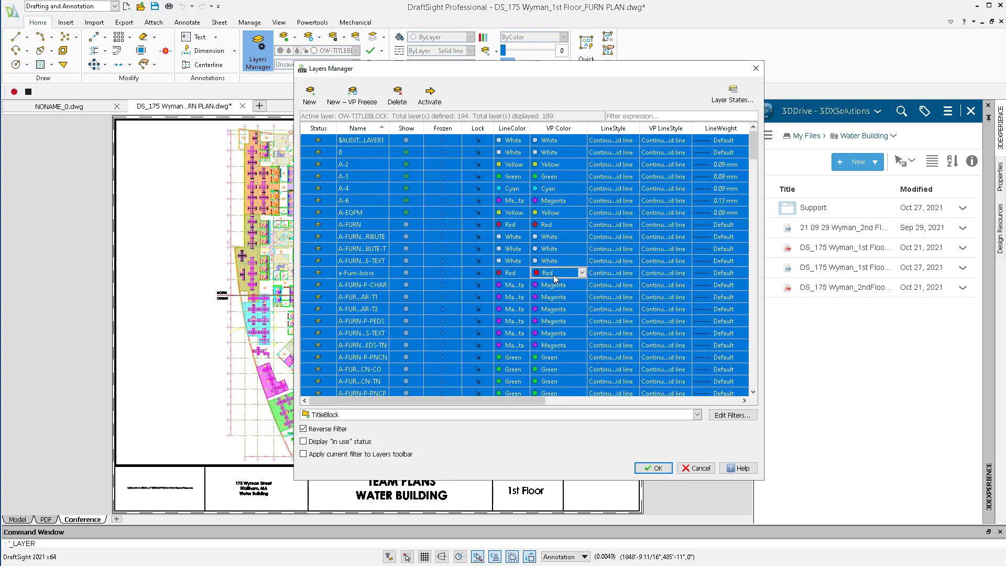
left_click(581, 272)
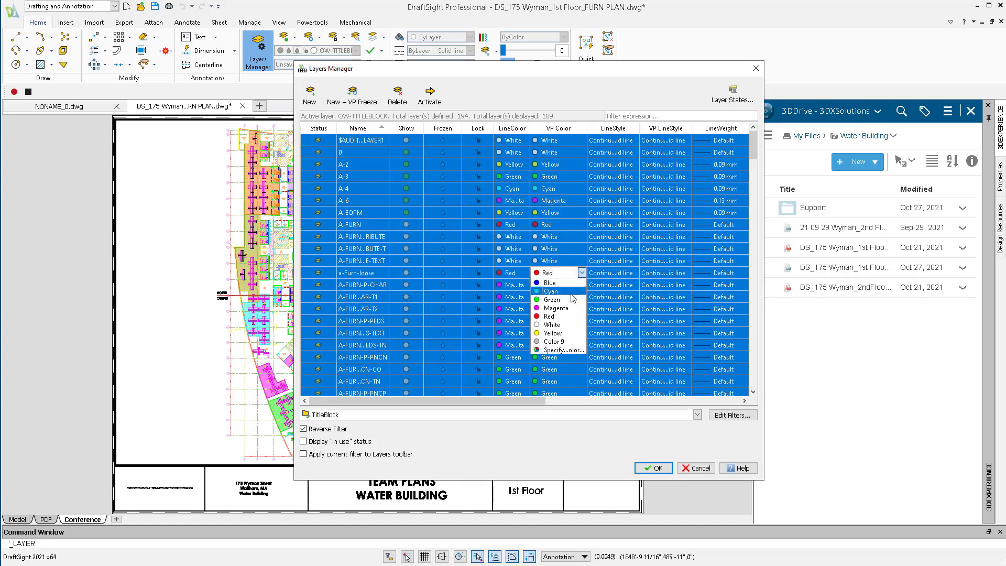
left_click(562, 347)
key("Return")
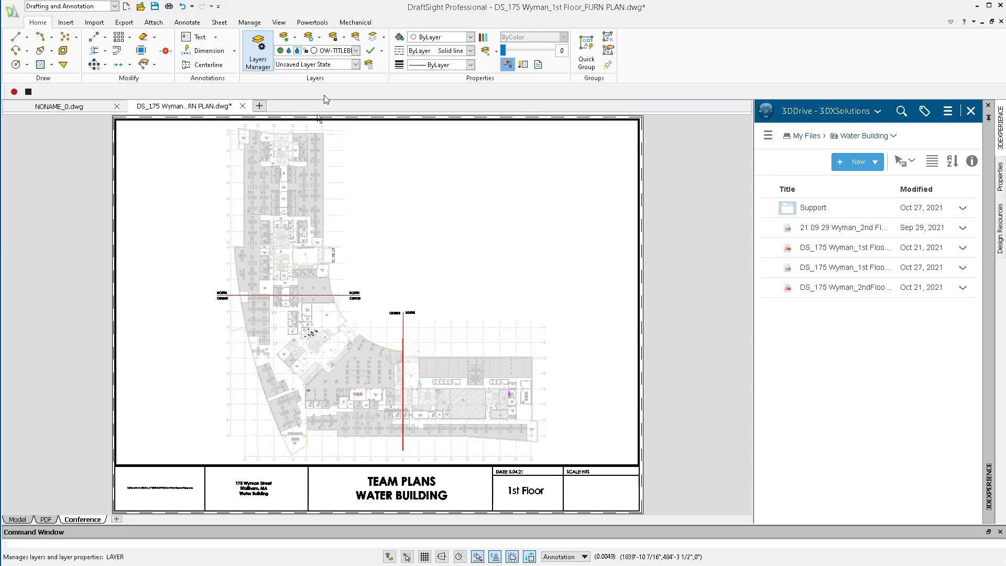
Show only the TitleBlock group layers and set the viewport line weight of the PDF_Matchline layer to 2.11 mm.
key("Return")
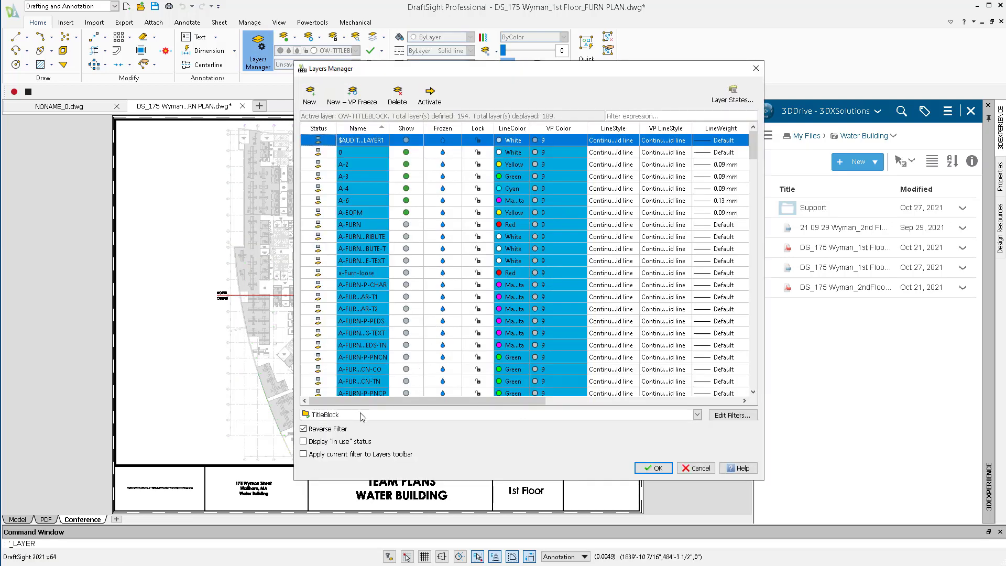
left_click(329, 429)
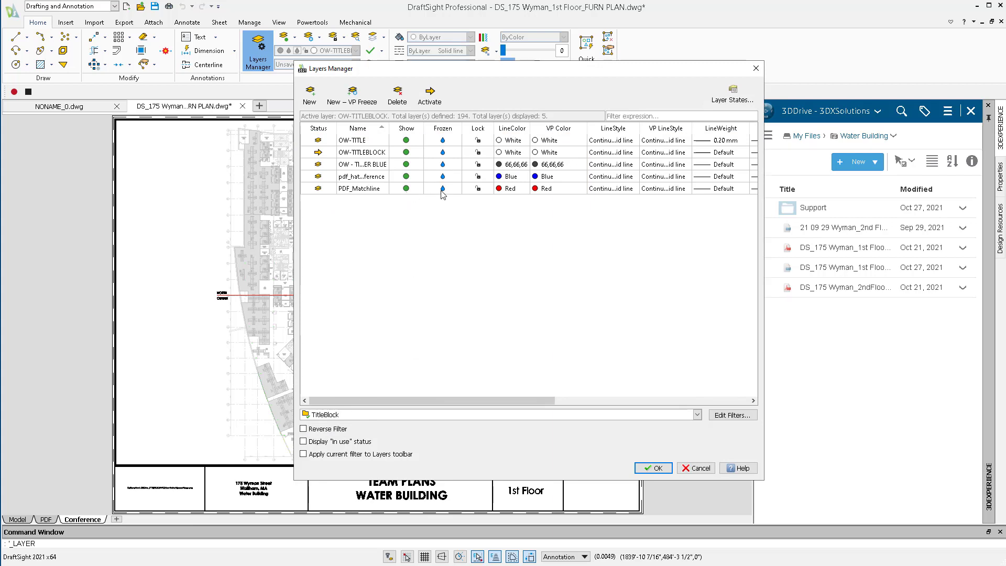
left_click(673, 189)
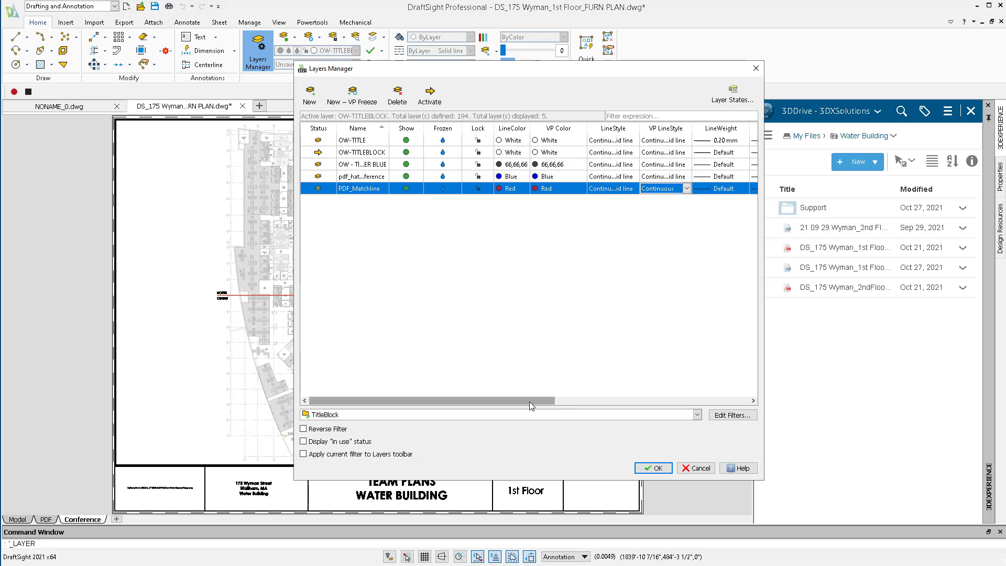
left_click_drag(531, 402, 567, 400)
left_click(692, 190)
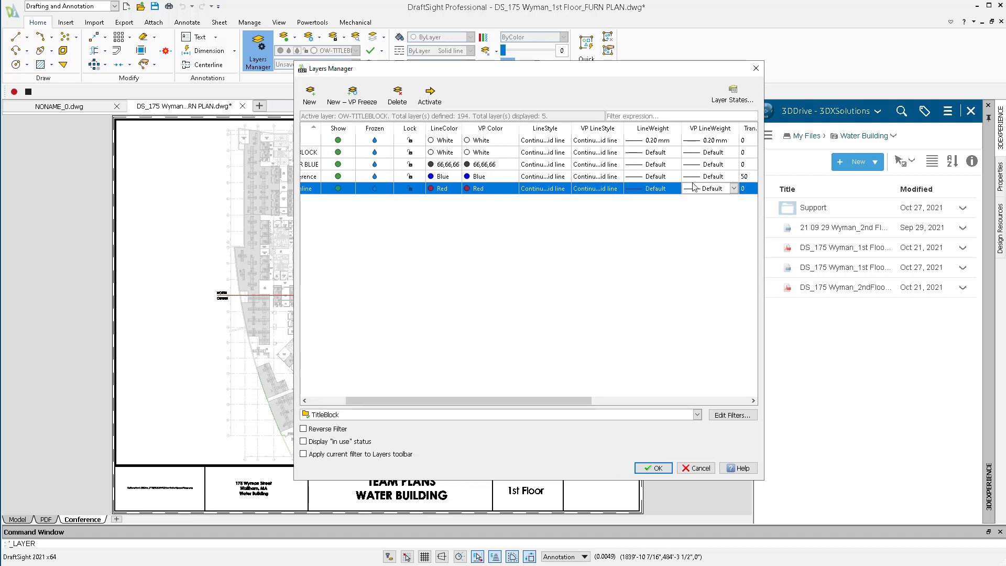
left_click(696, 189)
scroll(702, 237, "down", 3)
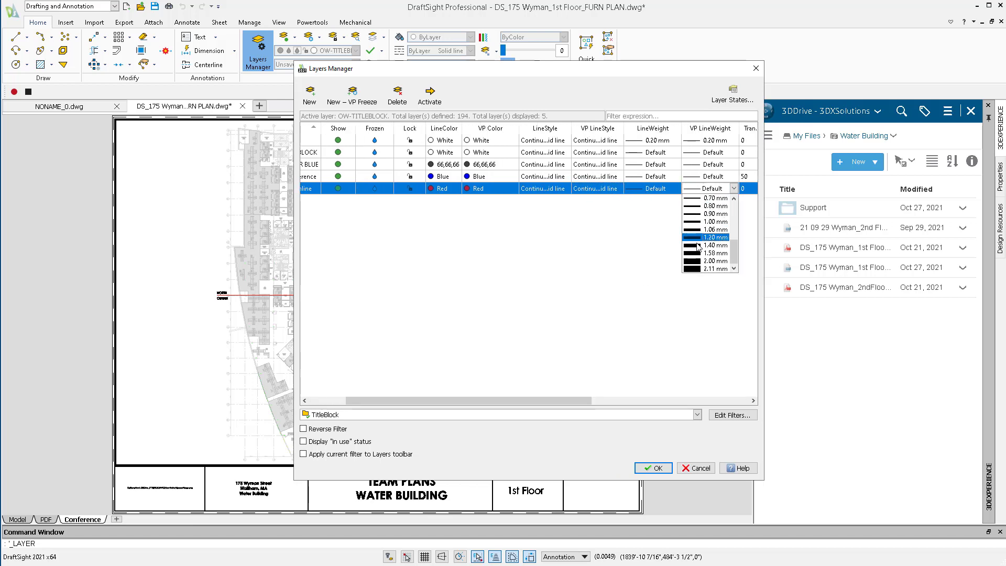
left_click(707, 268)
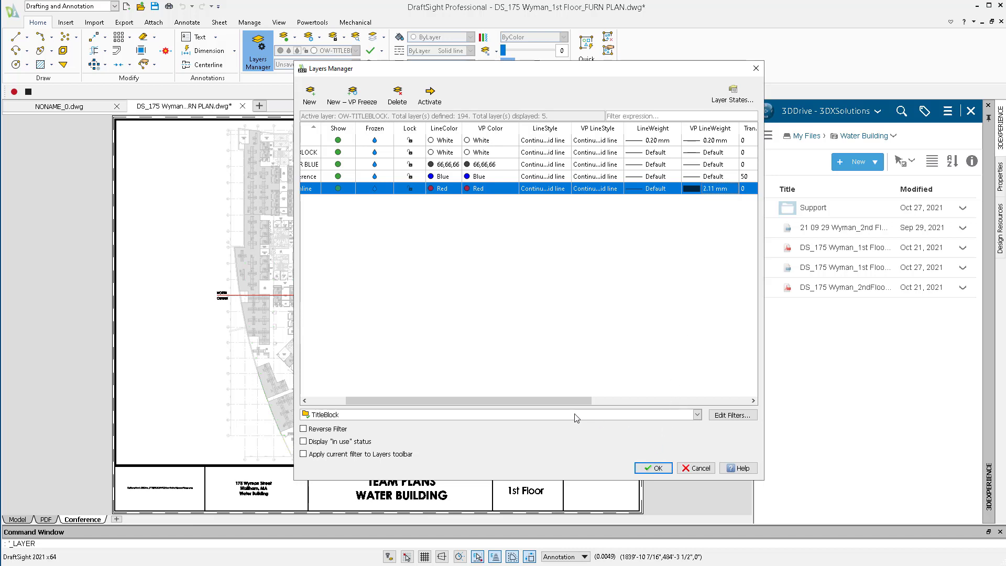
left_click_drag(570, 402, 492, 397)
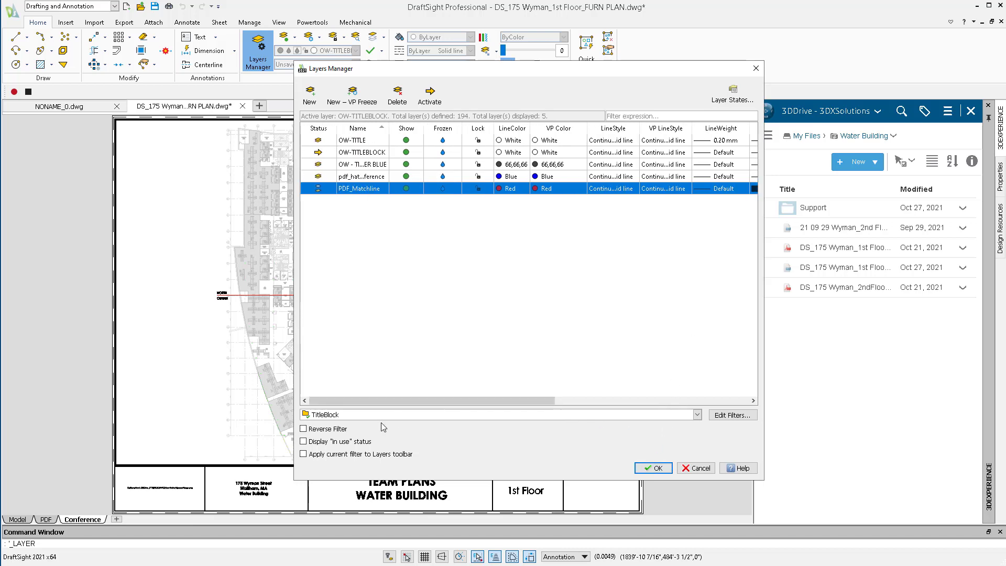
In the Hatch layer group, thaw the conference hatch layer and freeze all other hatch layers in the active viewport.
left_click(343, 416)
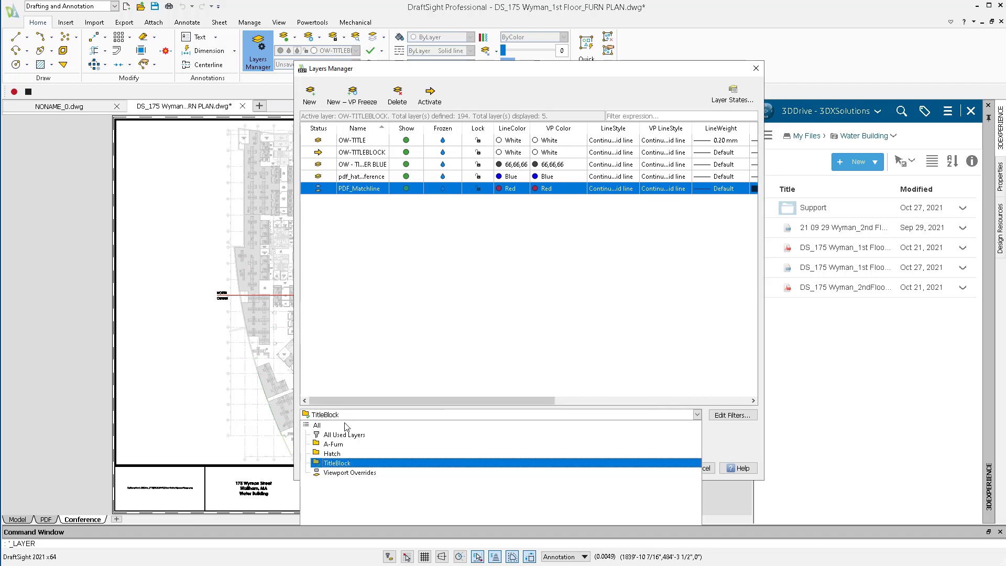
left_click(347, 456)
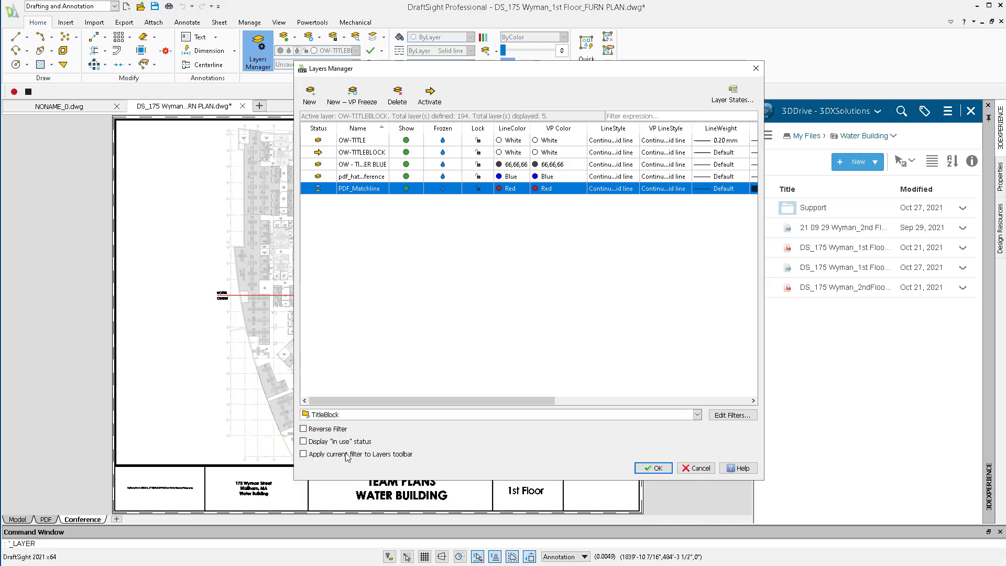
left_click(543, 418)
left_click(564, 399)
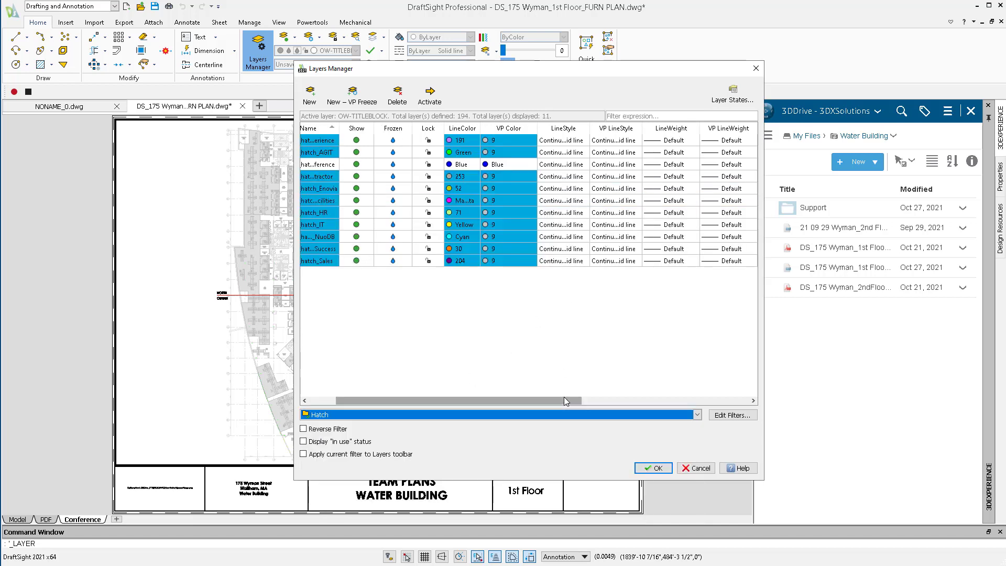
left_click_drag(564, 398, 726, 421)
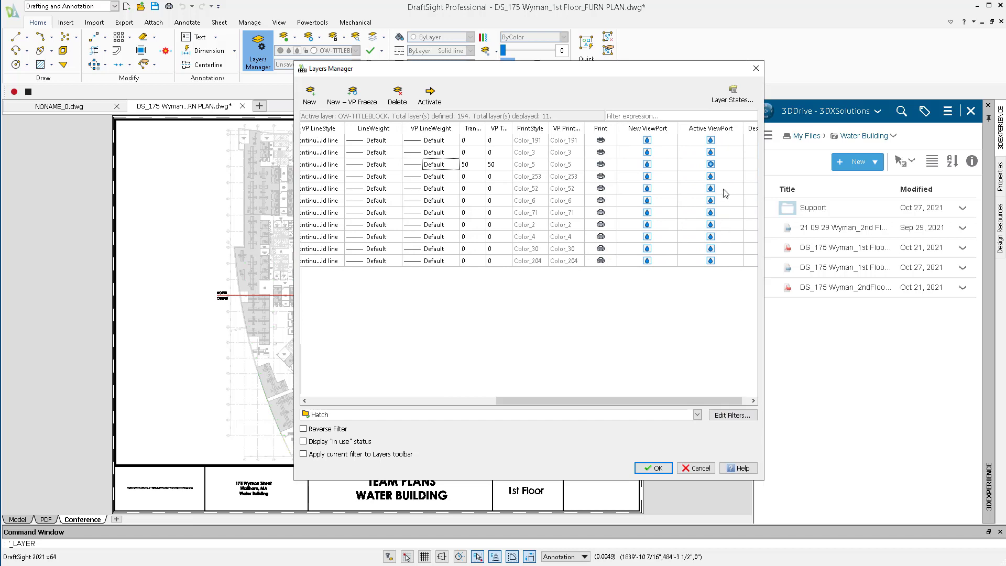
left_click(711, 141)
left_click(710, 152)
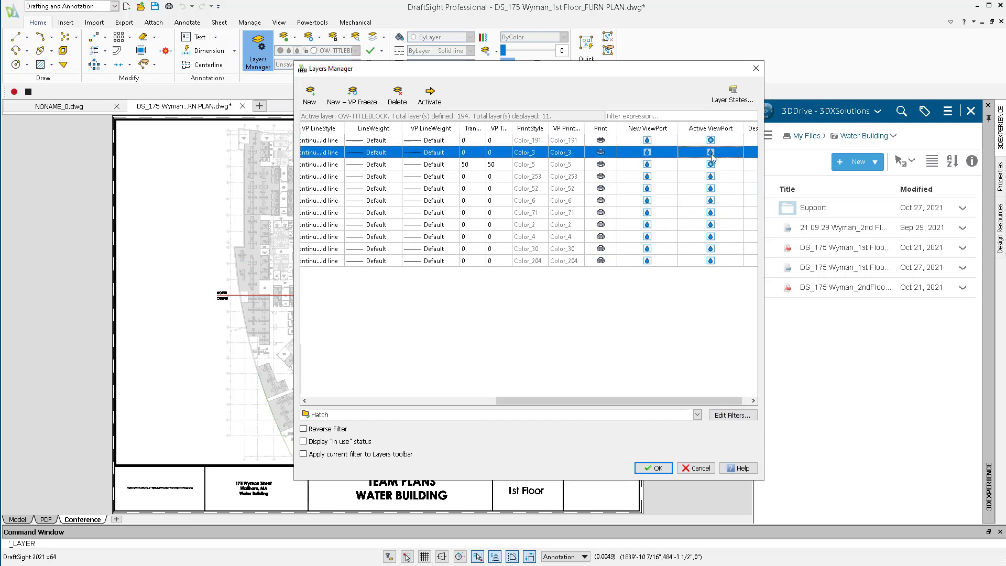
left_click(711, 164)
left_click(711, 176)
left_click(711, 188)
left_click(711, 200)
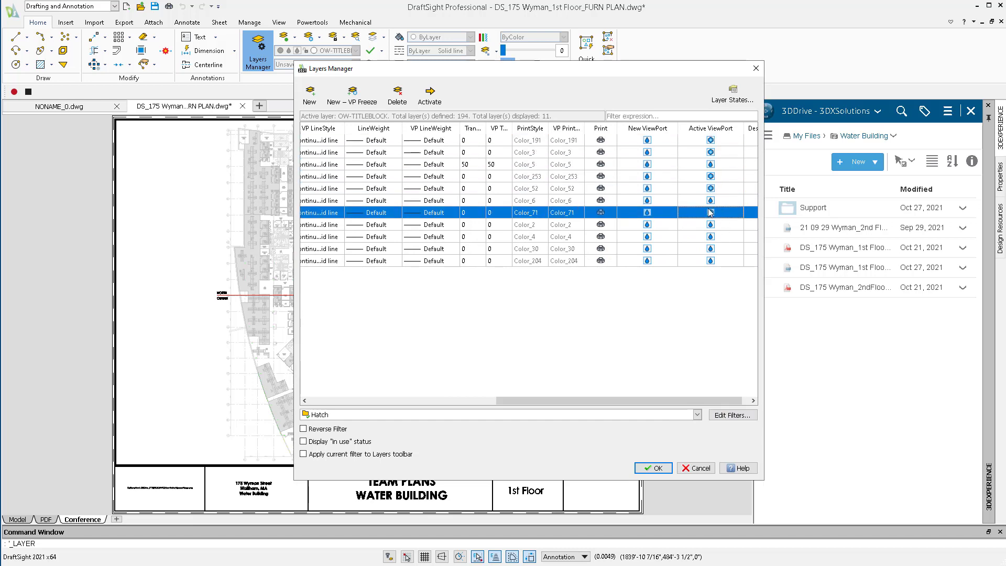
left_click(711, 213)
left_click(711, 224)
left_click(711, 237)
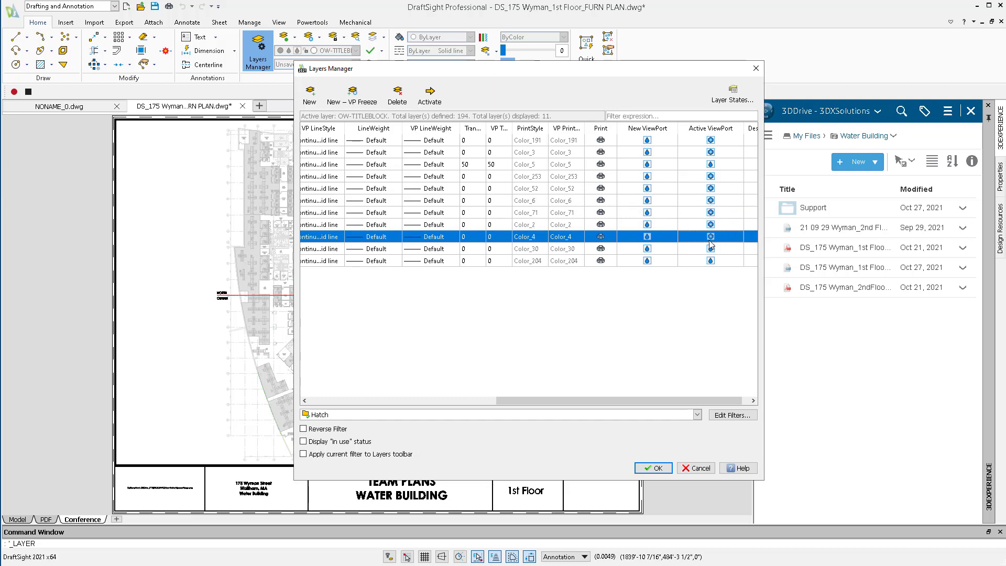
left_click(711, 248)
left_click(710, 260)
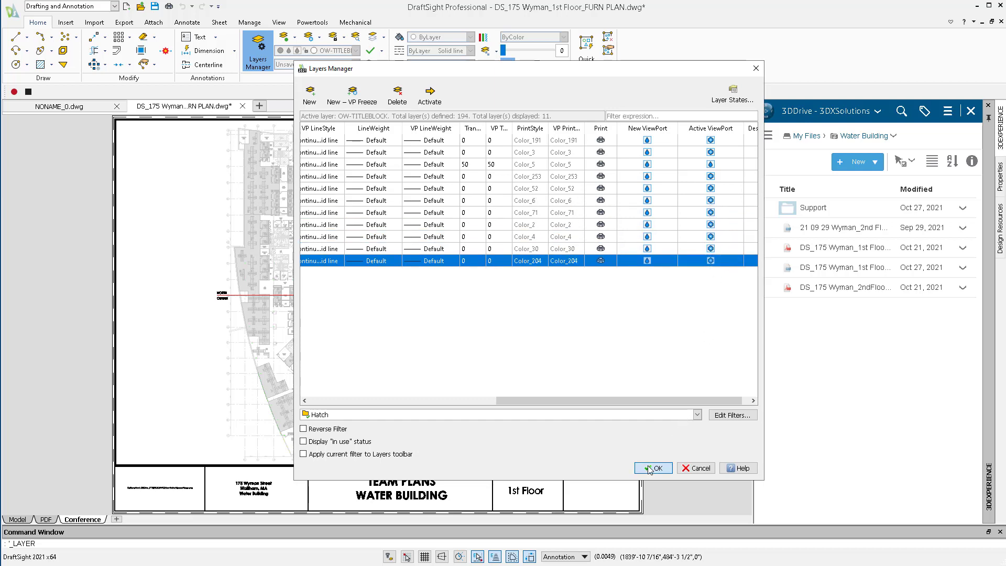
left_click(654, 469)
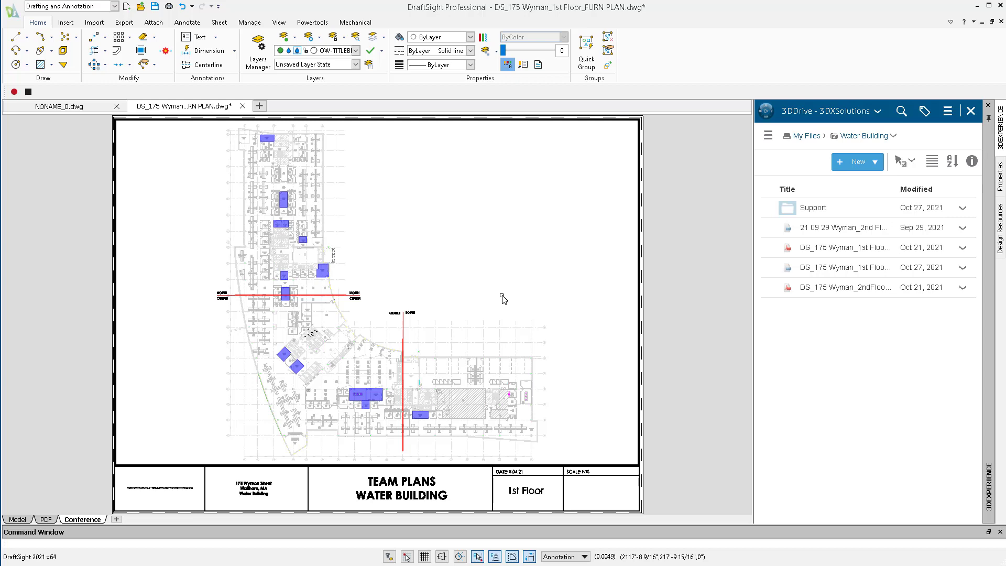
Print the Conference sheet with the PDF print configuration, saving it as "Conference Room Map" in the Water Building folder.
key("ctrl+p")
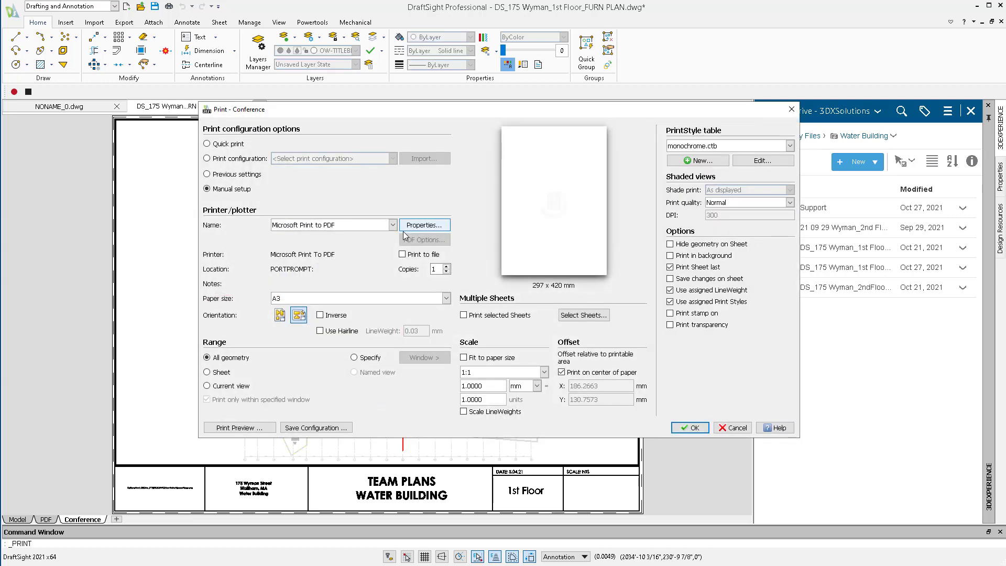
left_click(248, 158)
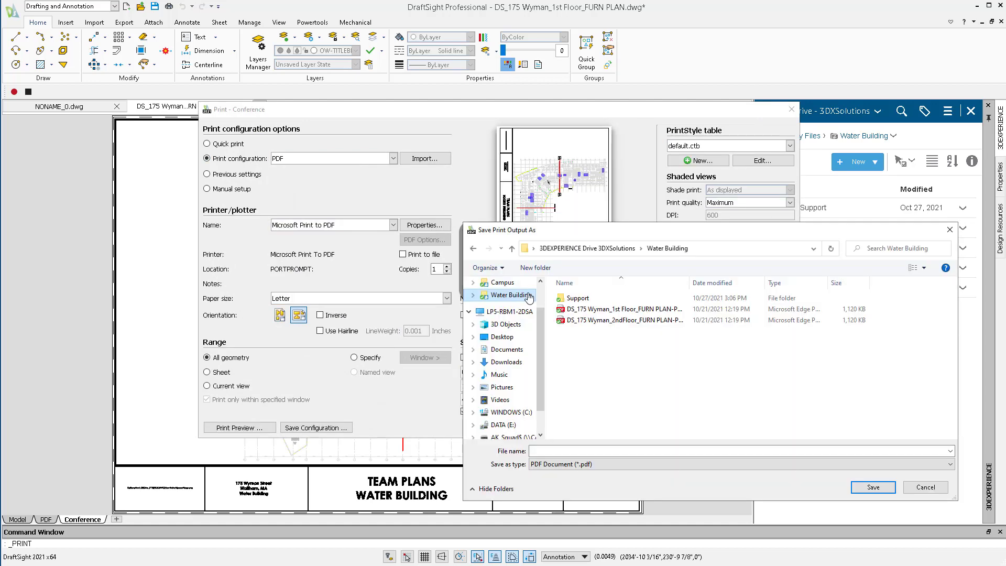
left_click(601, 451)
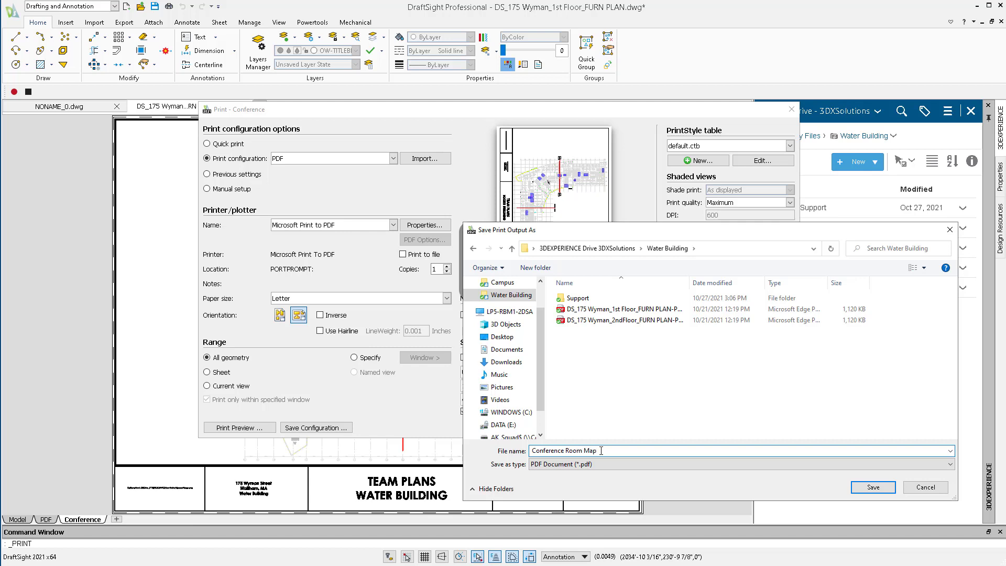
left_click(856, 488)
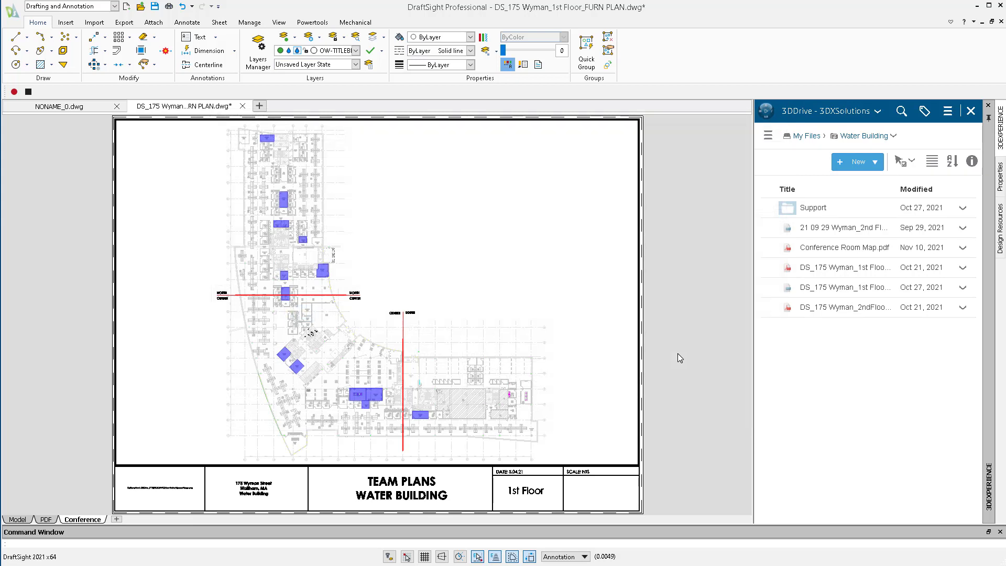
Switch from 3DDrive to Collaborative Tasks and go to the tasks that are In Work.
left_click(767, 116)
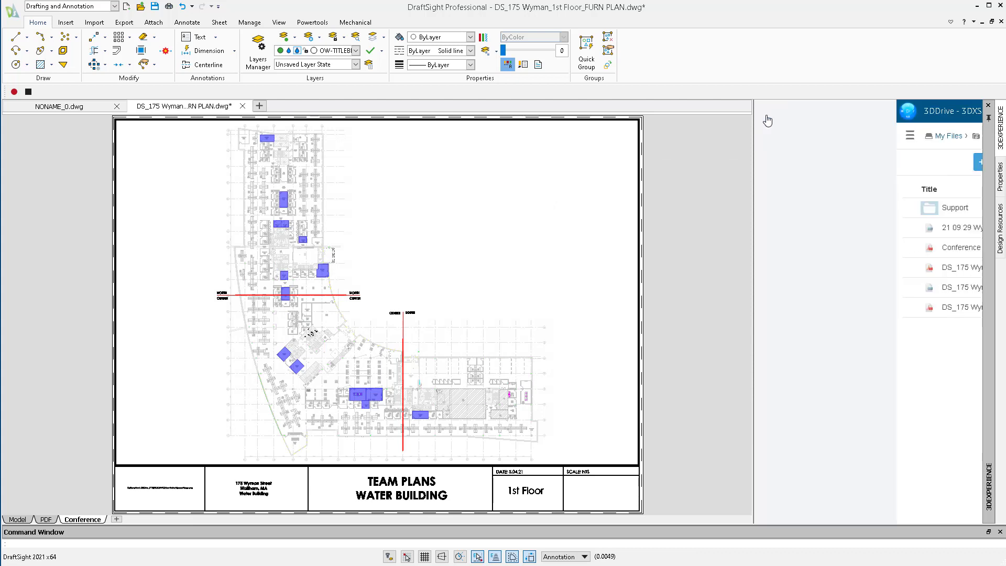
left_click(902, 321)
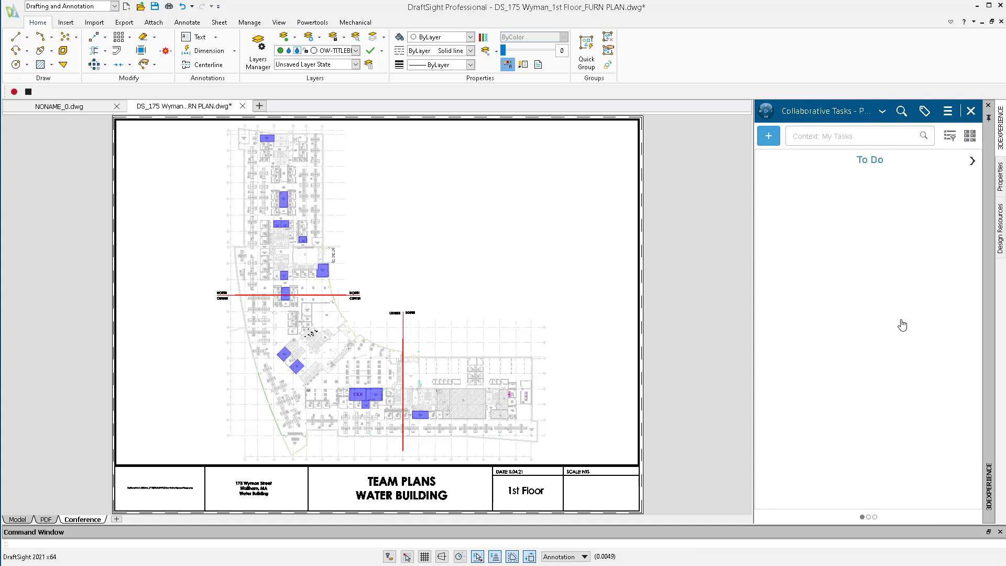
left_click(973, 161)
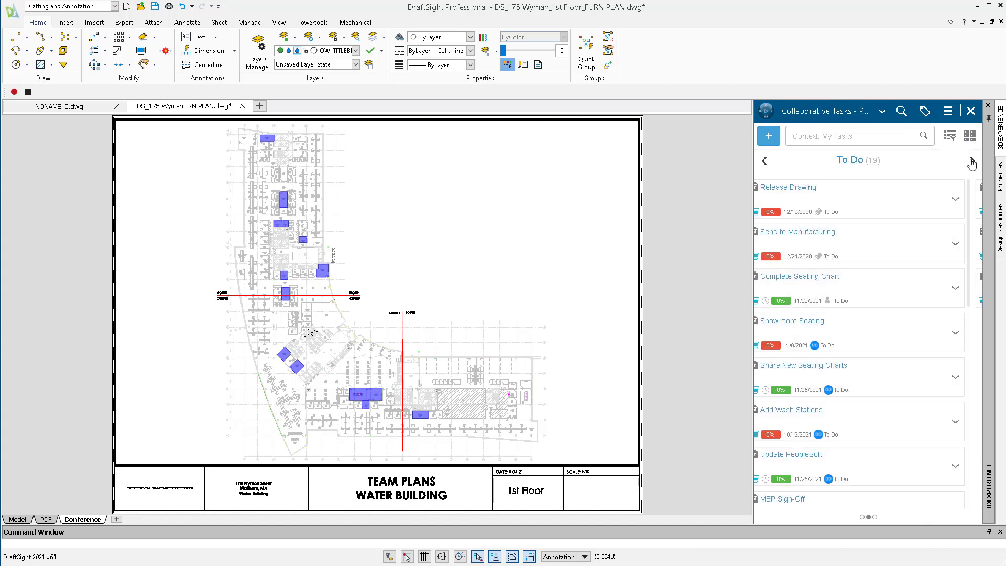
Mark the In Work tasks "1182" and "Create Conference Room Map" as complete.
left_click(969, 291)
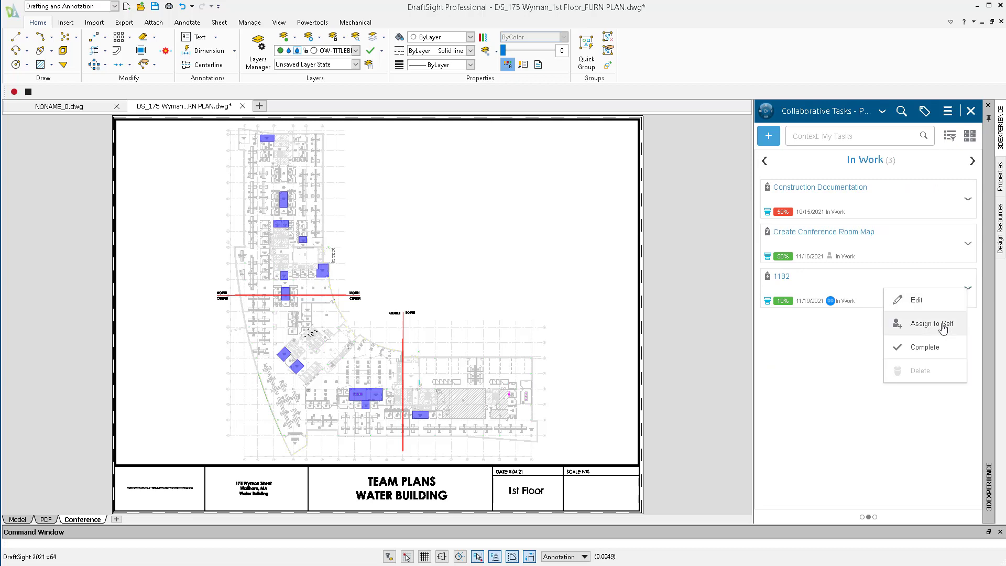
left_click(941, 350)
left_click(967, 244)
left_click(940, 304)
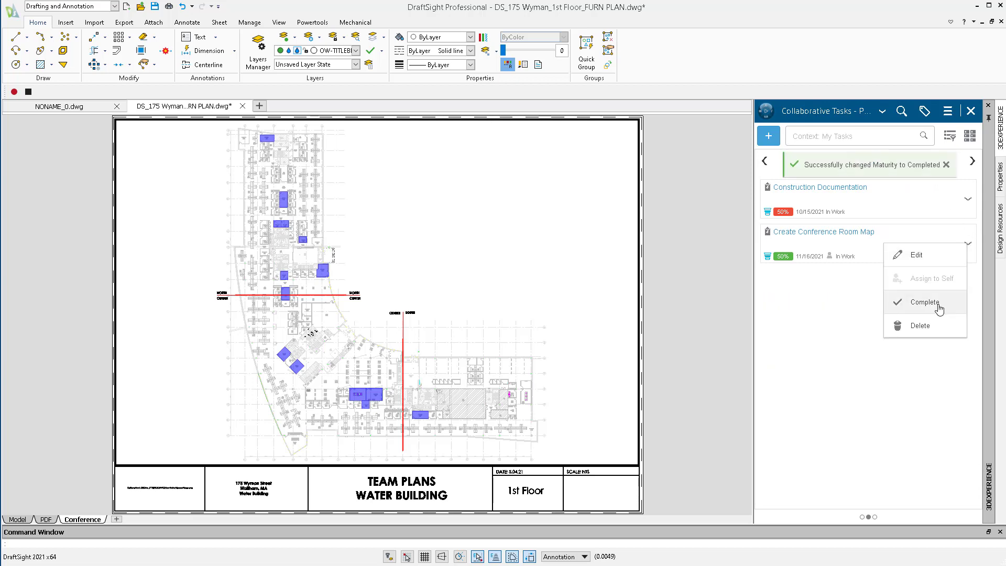
left_click(939, 310)
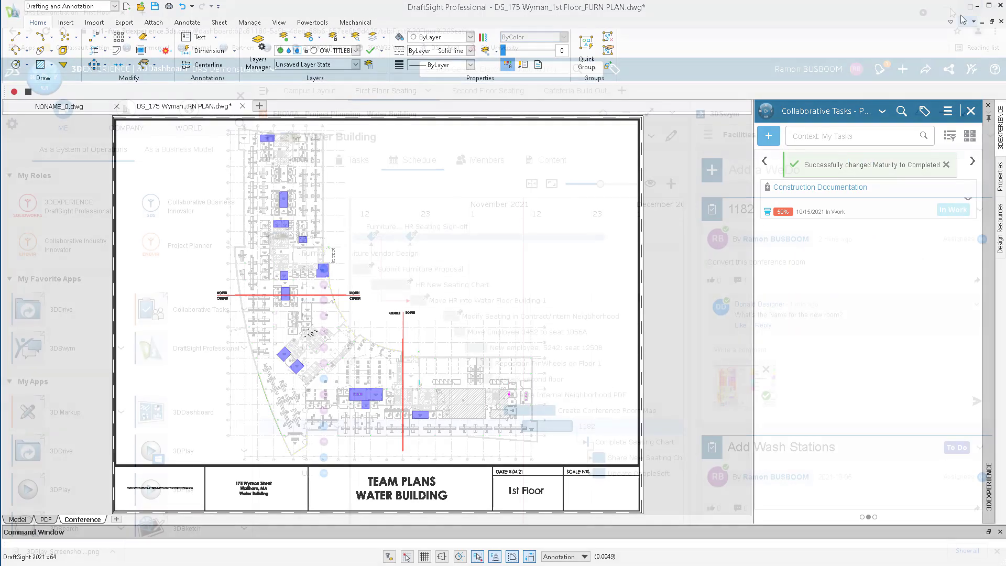
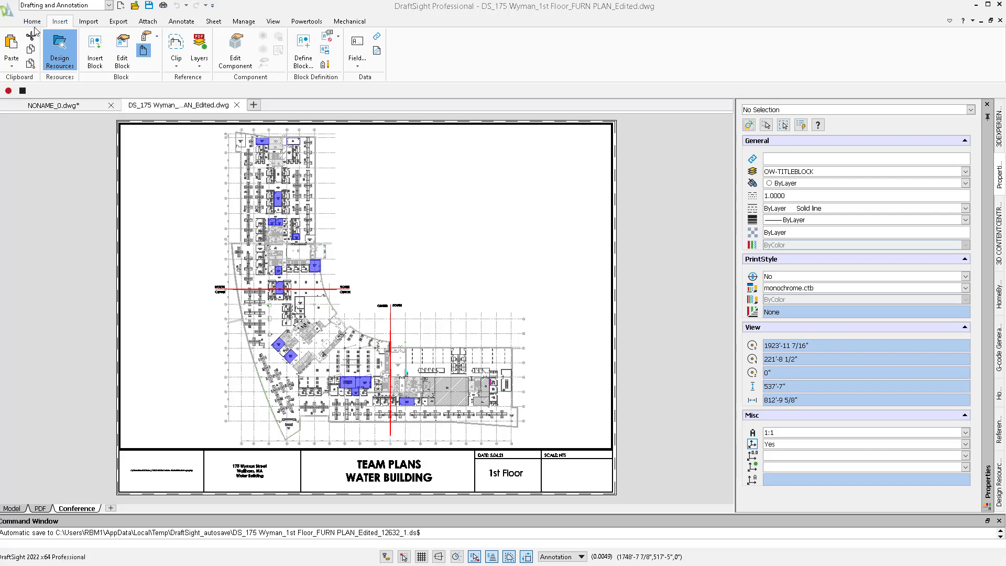
Return to model space and apply the PDF_Neighborhood layer state to the floor plan.
left_click(14, 508)
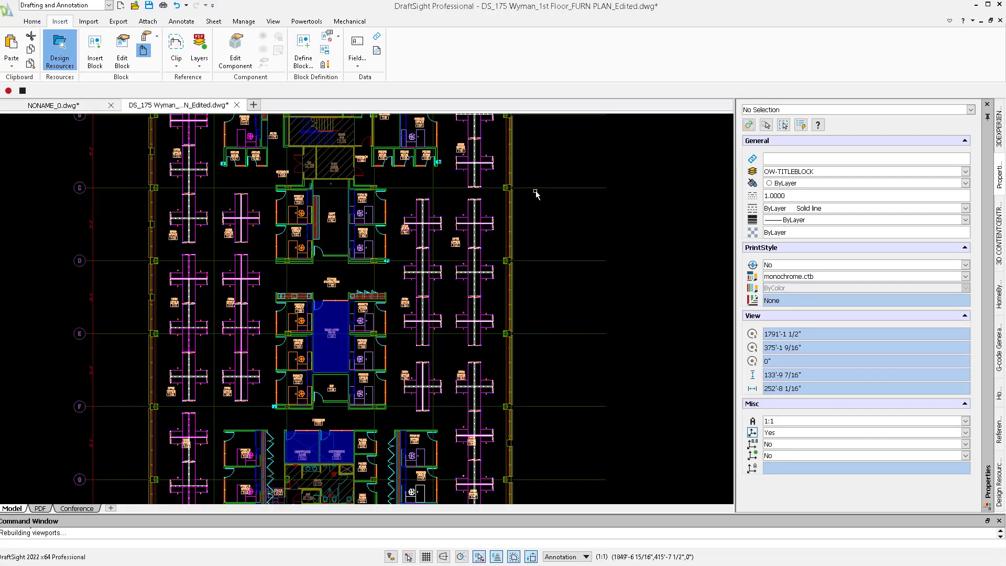
middle_click_drag(535, 191, 548, 533)
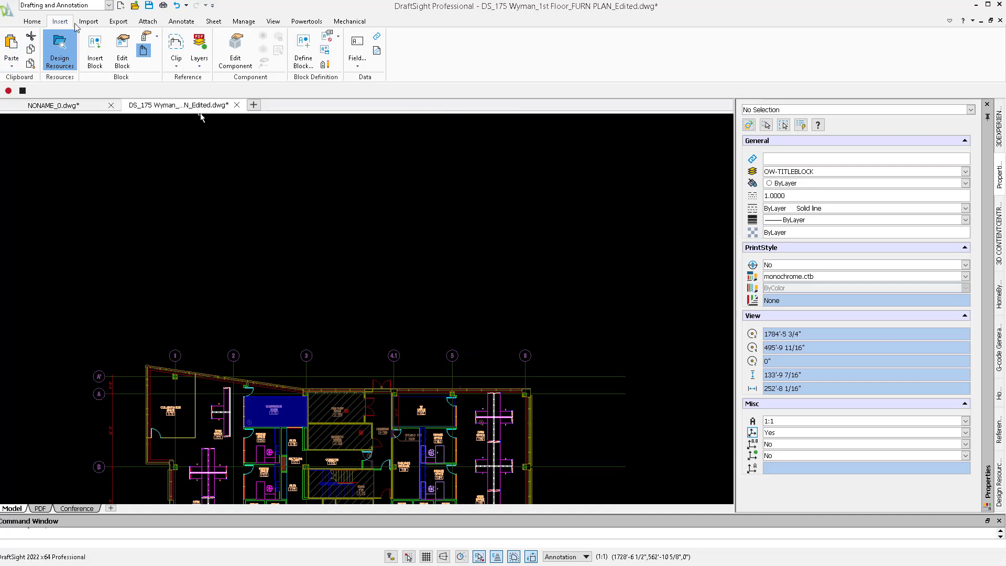
left_click(34, 23)
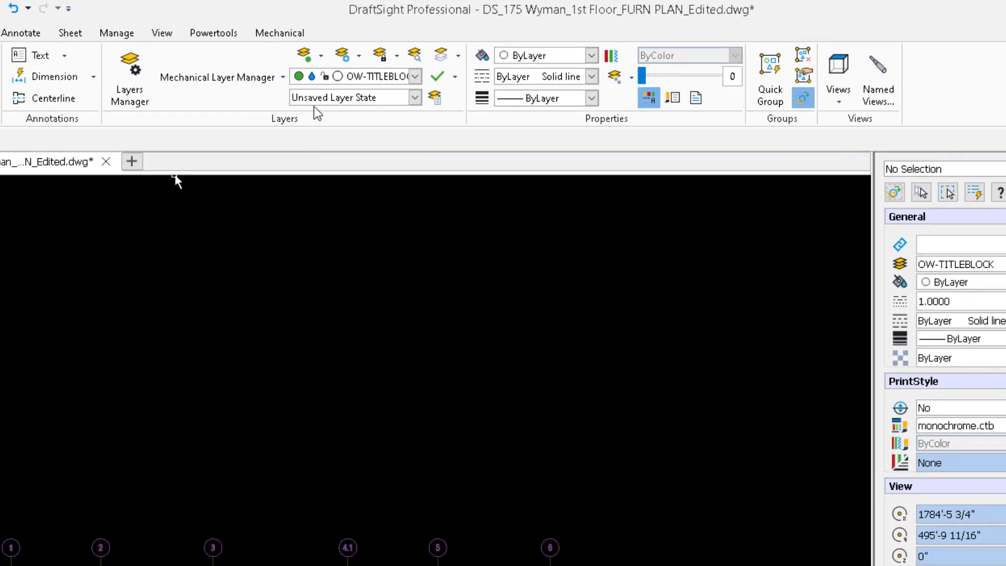
left_click(334, 99)
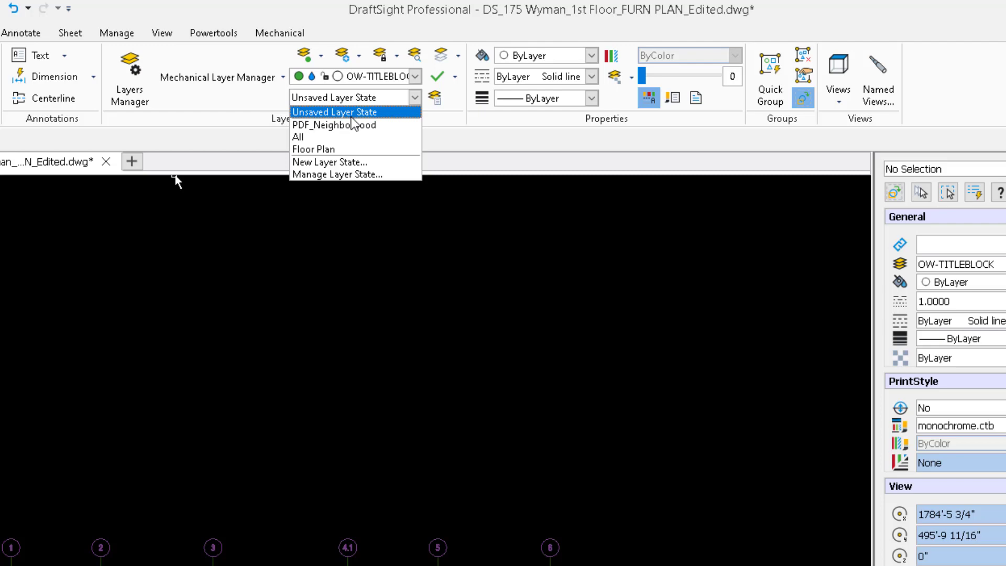
left_click(343, 121)
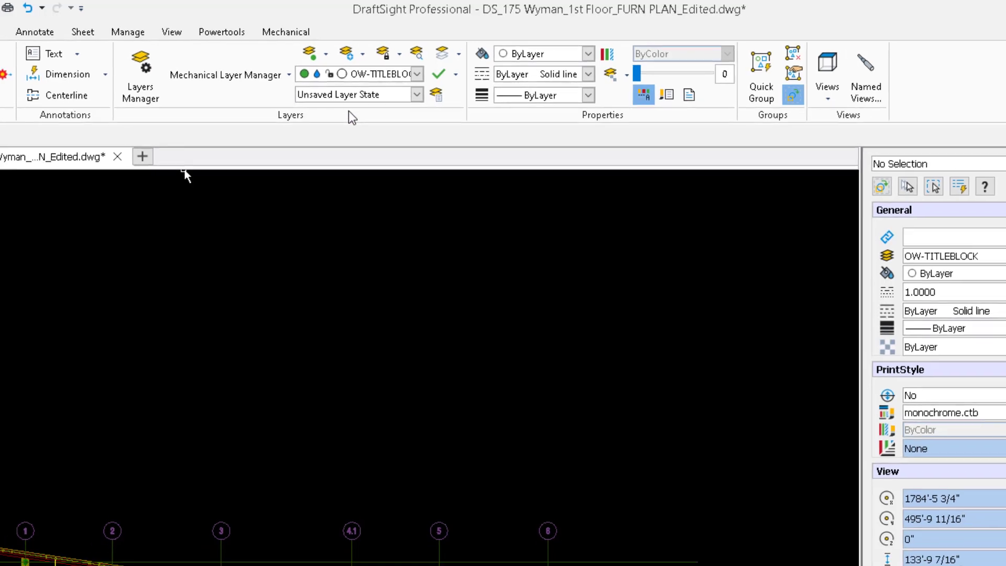
left_click(355, 96)
left_click(356, 125)
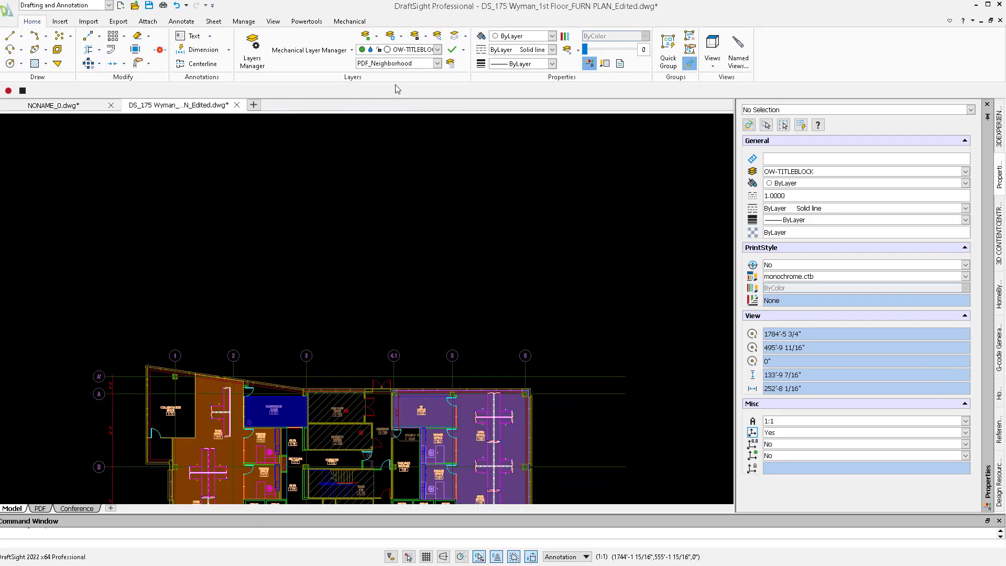
Isolate the neighborhood hatches with the custom saved layer state, then switch to the DraftSight Area Table workbook in Excel.
middle_click_drag(432, 330, 438, 128)
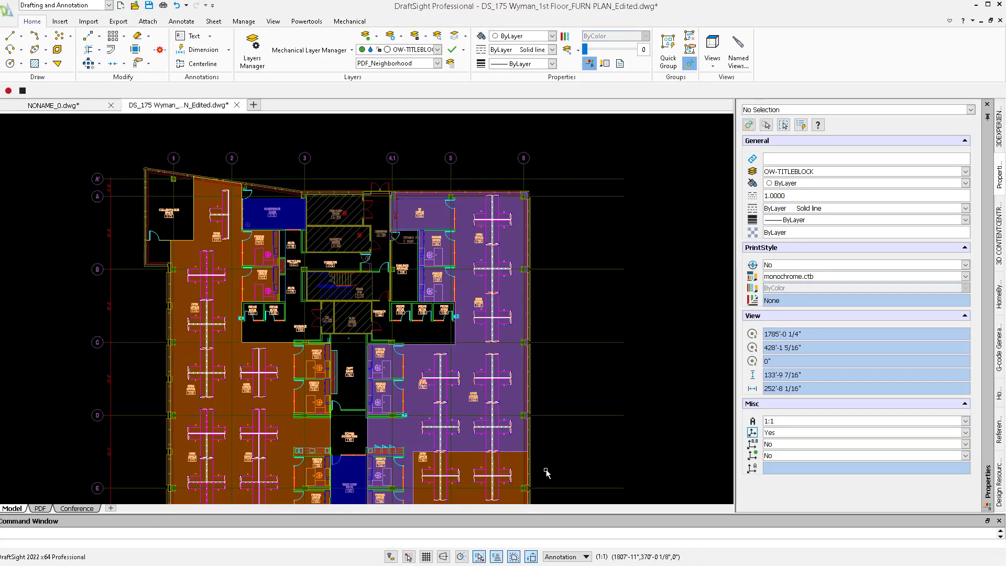
left_click(382, 63)
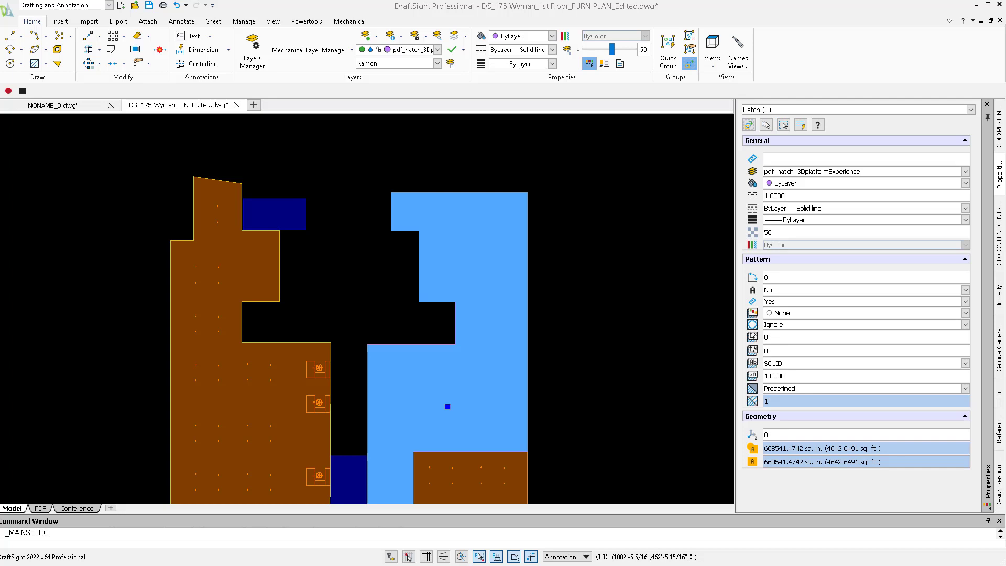
key("alt+Tab")
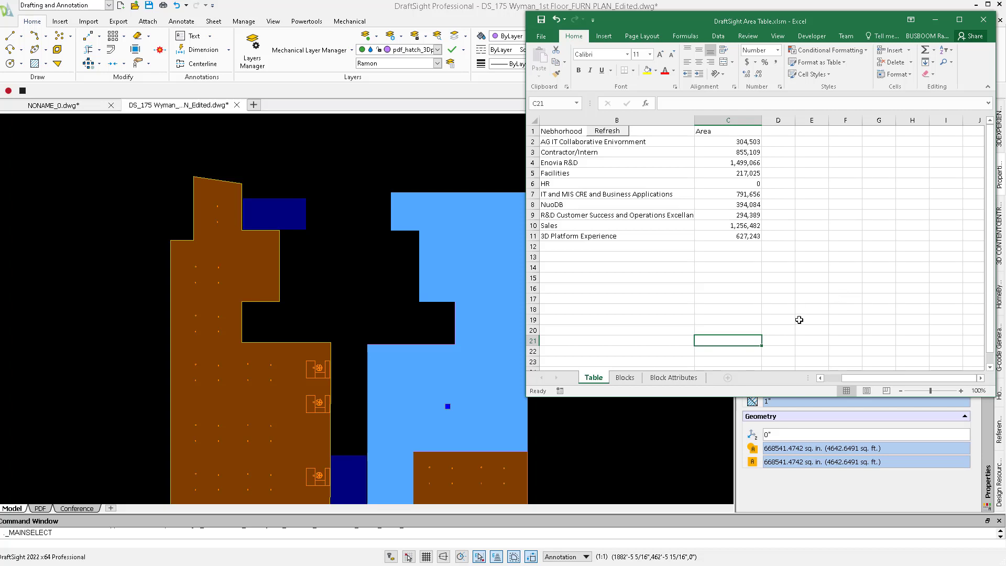
In DraftSight, list all layers, create a new layer named with the presenter's first name, and make it the active layer.
left_click(252, 50)
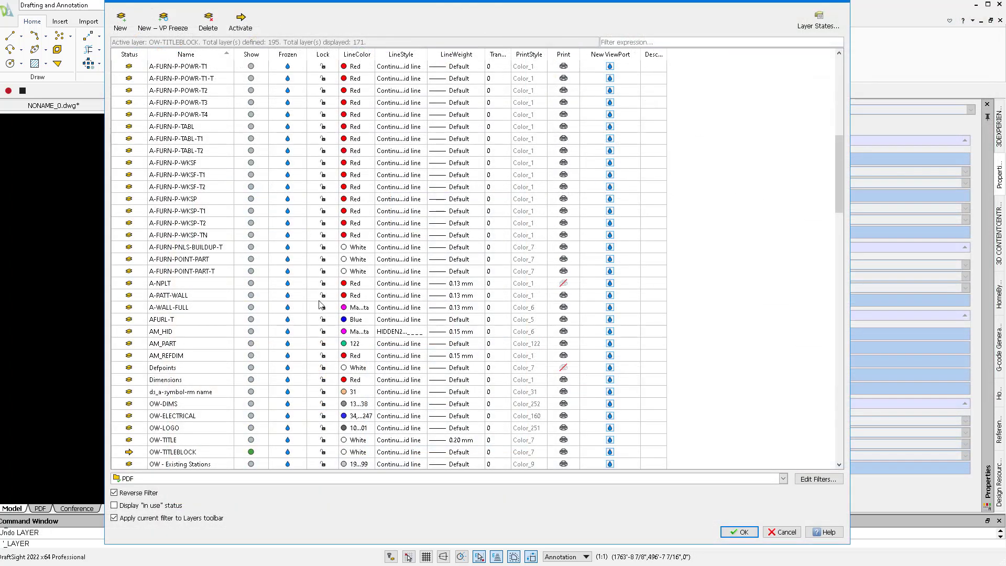
left_click(180, 480)
left_click(180, 491)
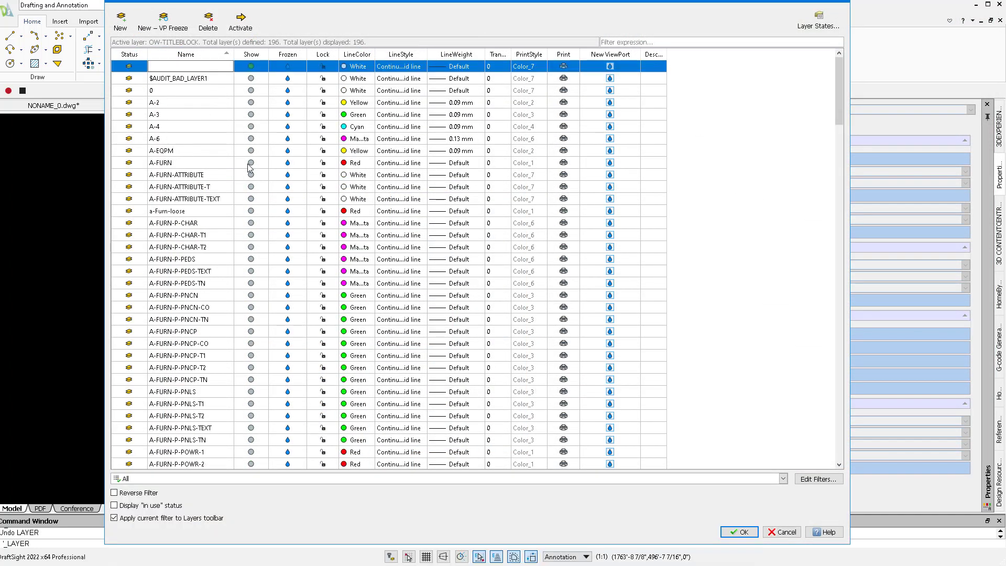
type("Ramon")
key("Return")
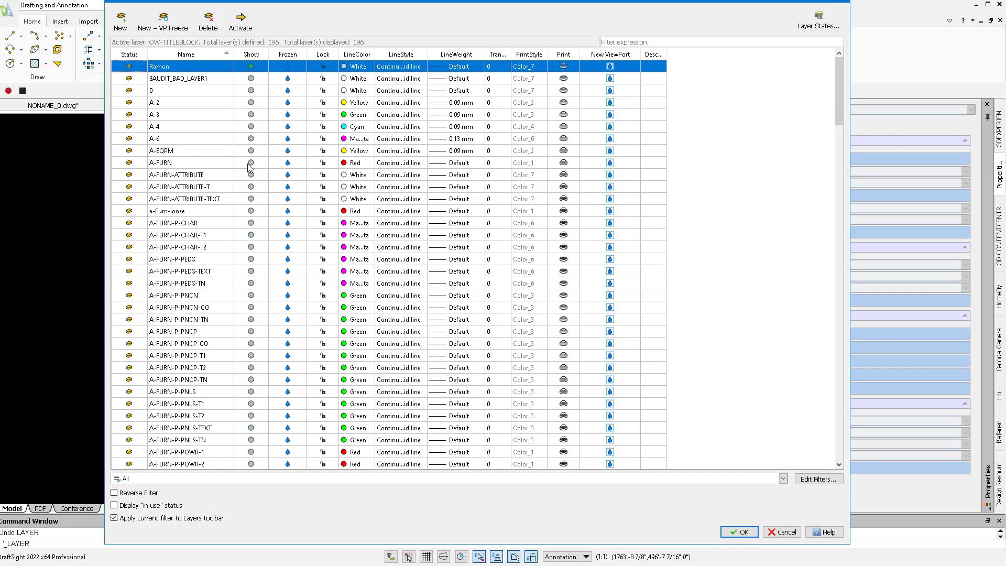
left_click(739, 532)
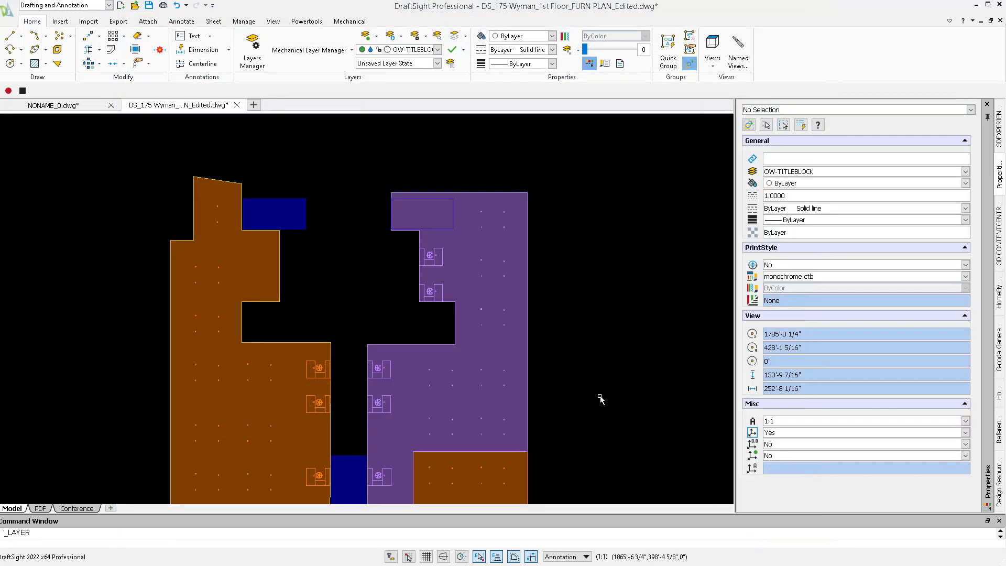
left_click(377, 49)
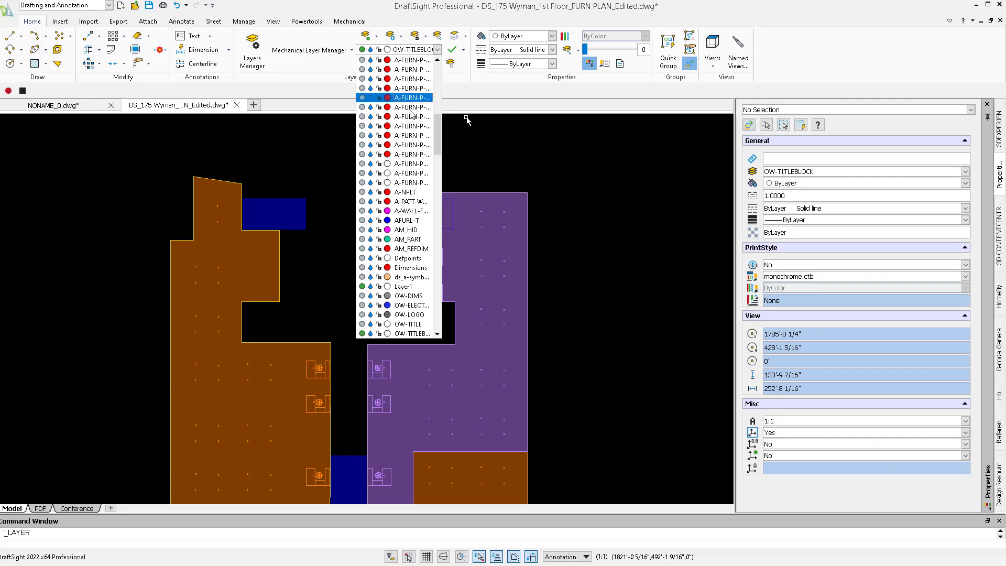
scroll(408, 136, "down", 10)
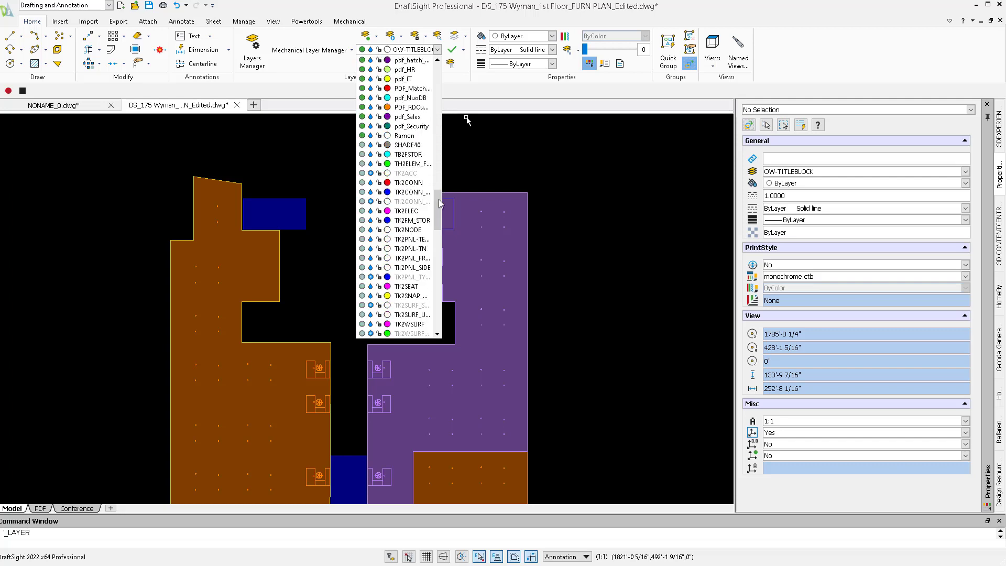
left_click(404, 135)
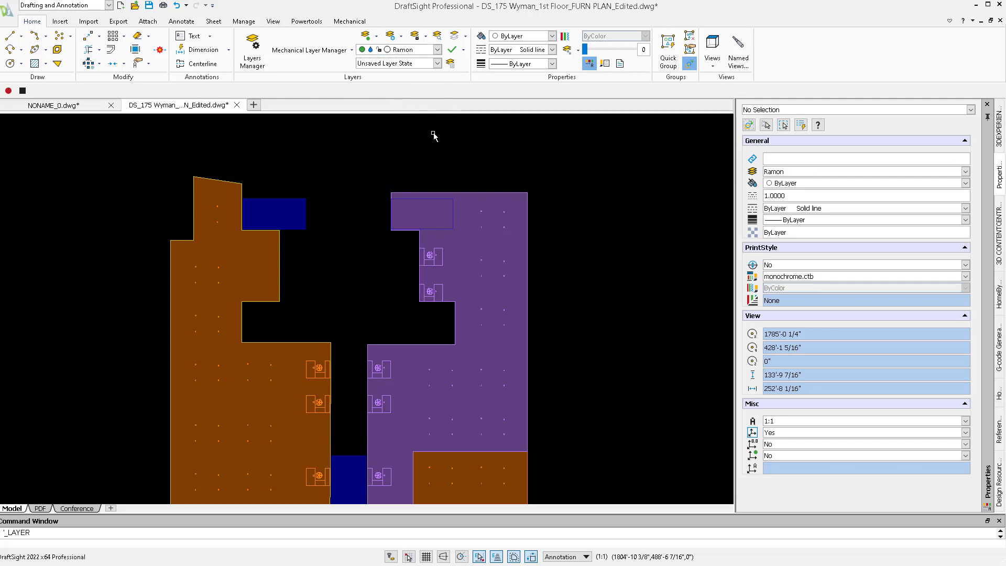
Draw a closed four-sided polyline on the new layer in the empty area beside the purple hatch.
left_click(579, 194)
left_click(577, 193)
type("l")
key("Return")
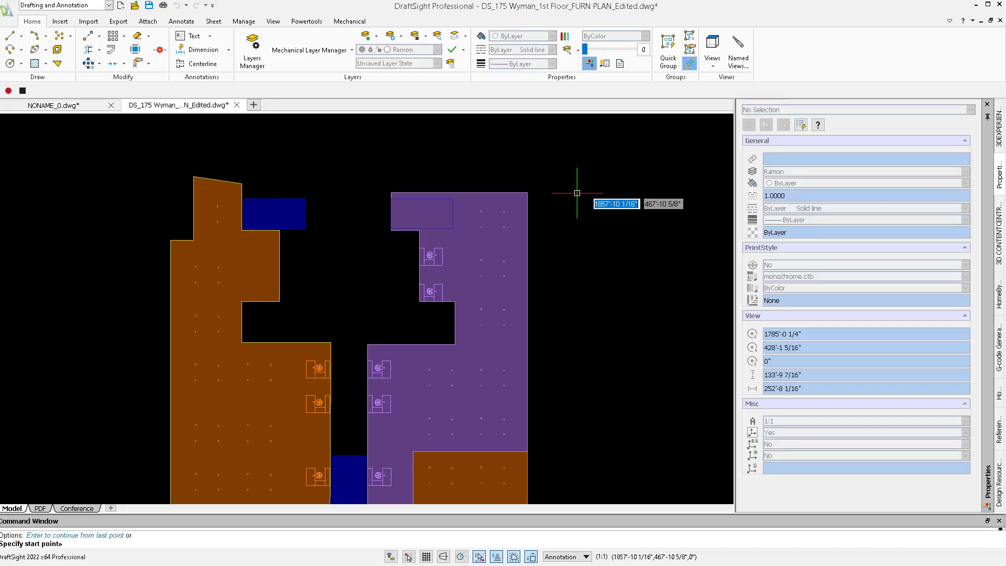
left_click(577, 193)
left_click(560, 310)
left_click(662, 315)
left_click(652, 232)
type("c")
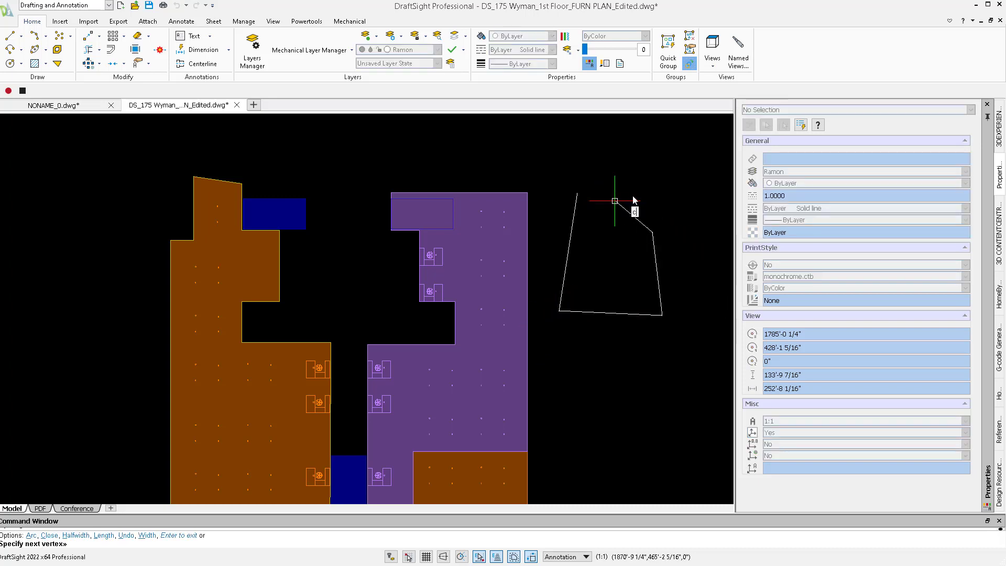
key("Return")
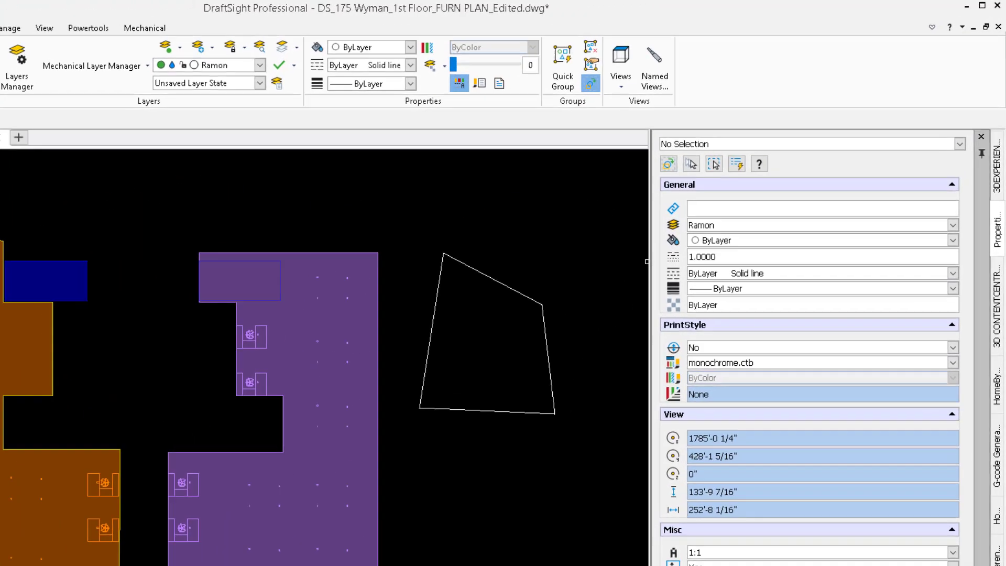
In Excel's area table, fill row 12 with the new layer's name and the neighborhood "This is my polyline".
key("alt+Tab")
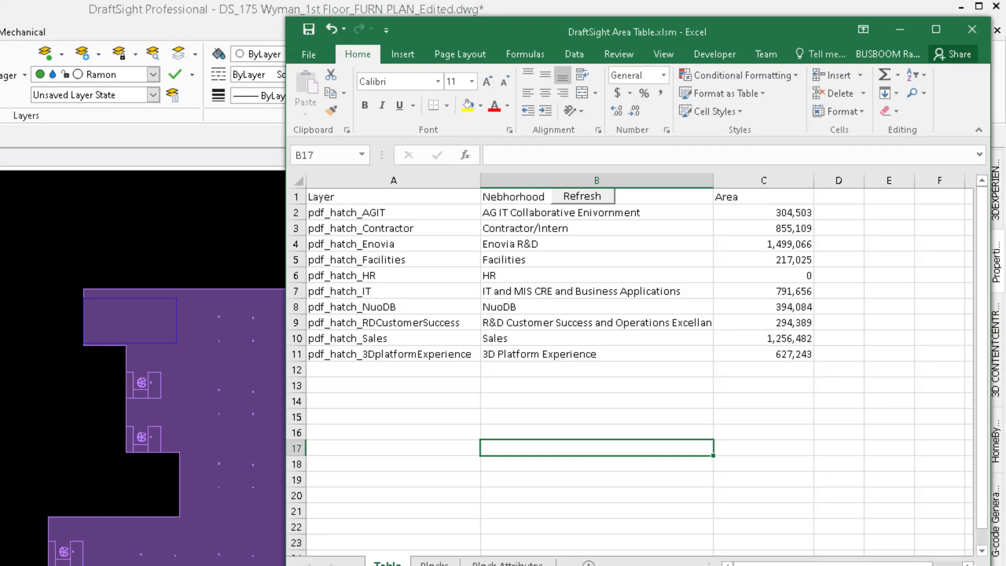
left_click(382, 373)
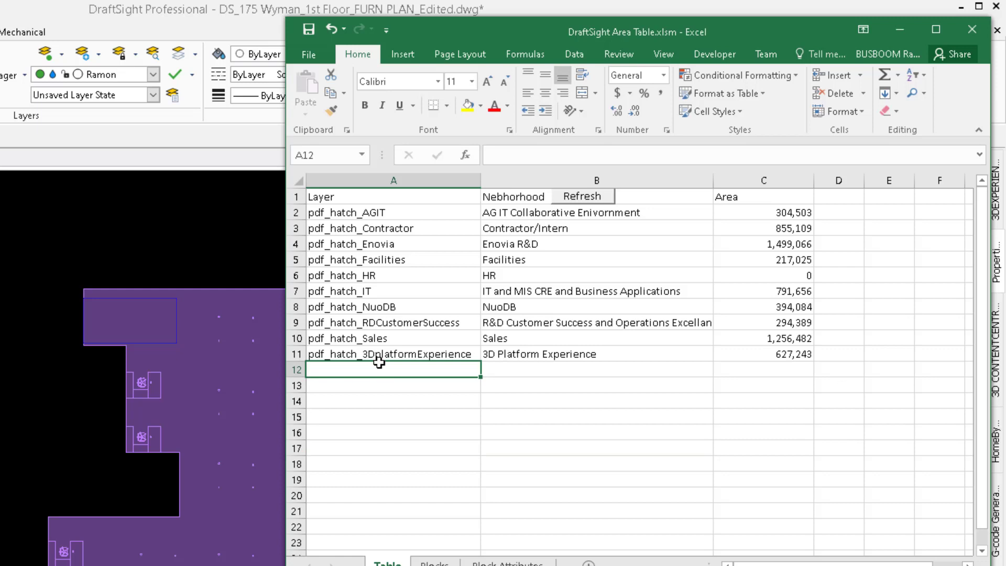
type("Ramon")
key("Tab")
type("This i")
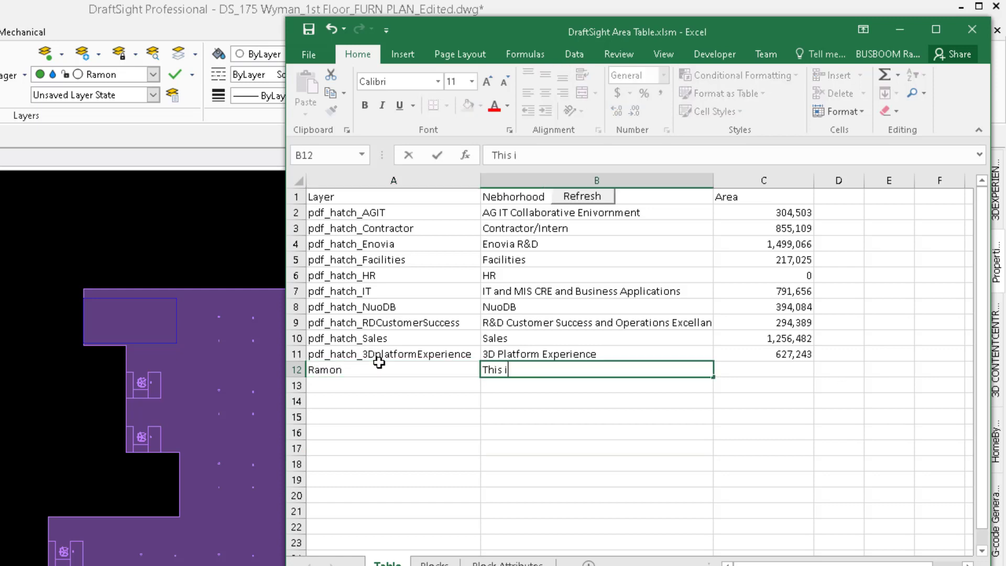
type("s my polyline")
key("Tab")
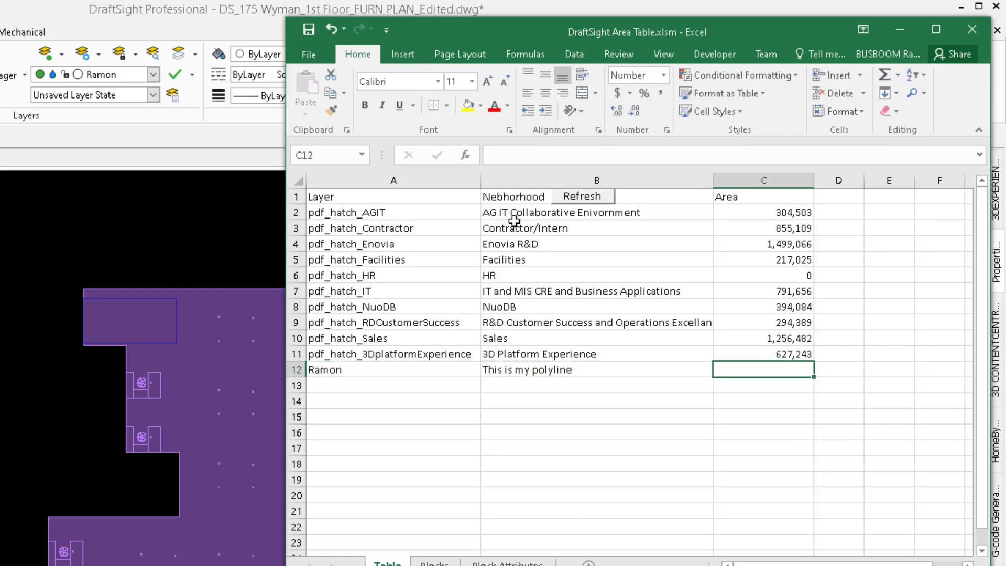
Refresh the area table from the drawing and review the values in the Area column.
left_click(582, 196)
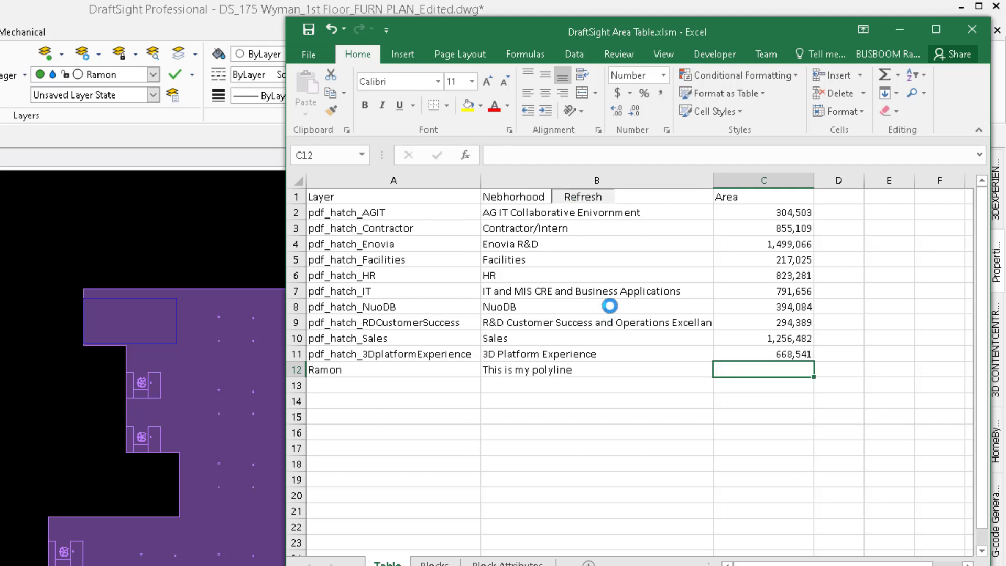
left_click_drag(768, 212, 781, 370)
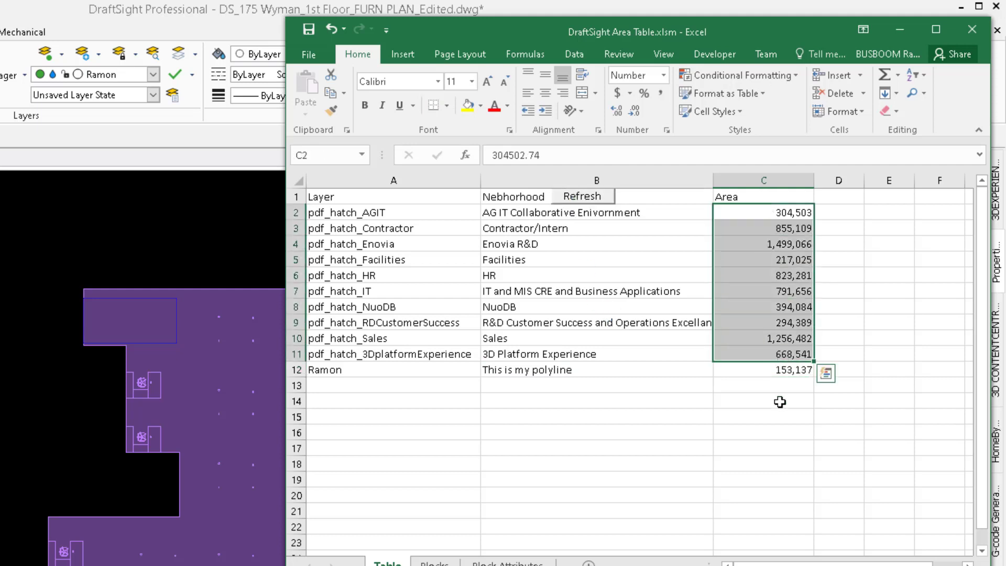
left_click(780, 401)
left_click(718, 370)
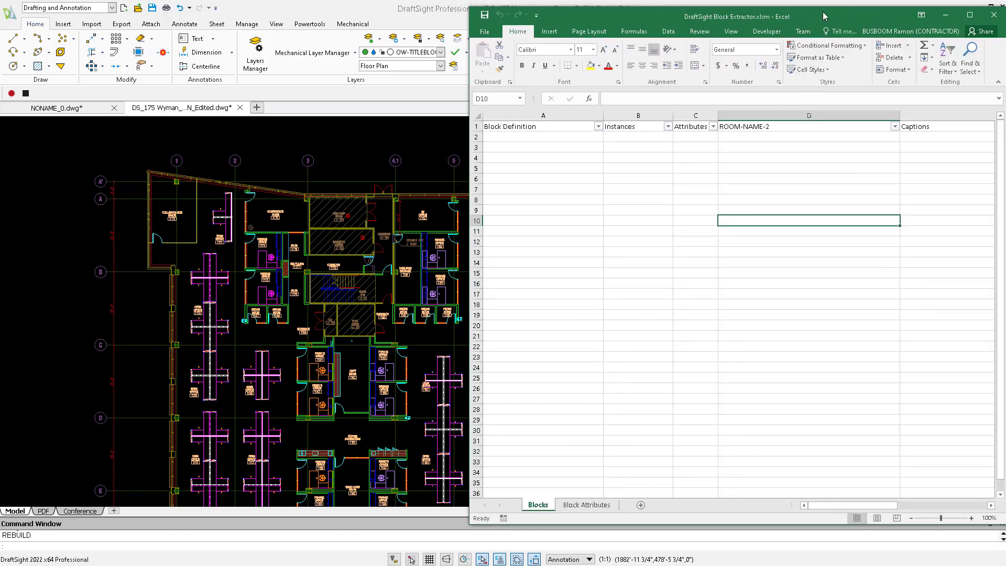
Import the drawing's block definitions into the Blocks sheet of the DraftSight Block Extractor workbook.
left_click(602, 275)
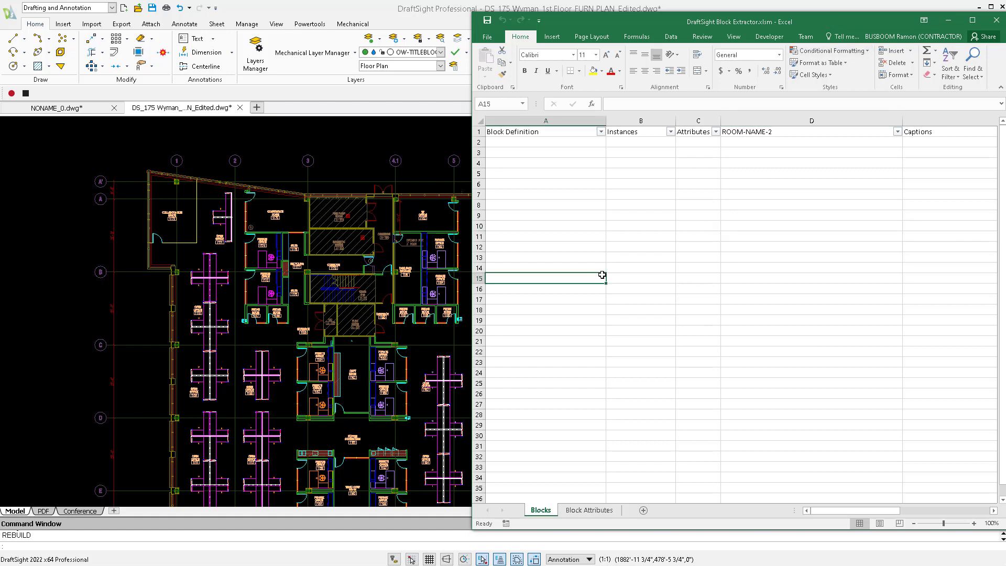
right_click(563, 173)
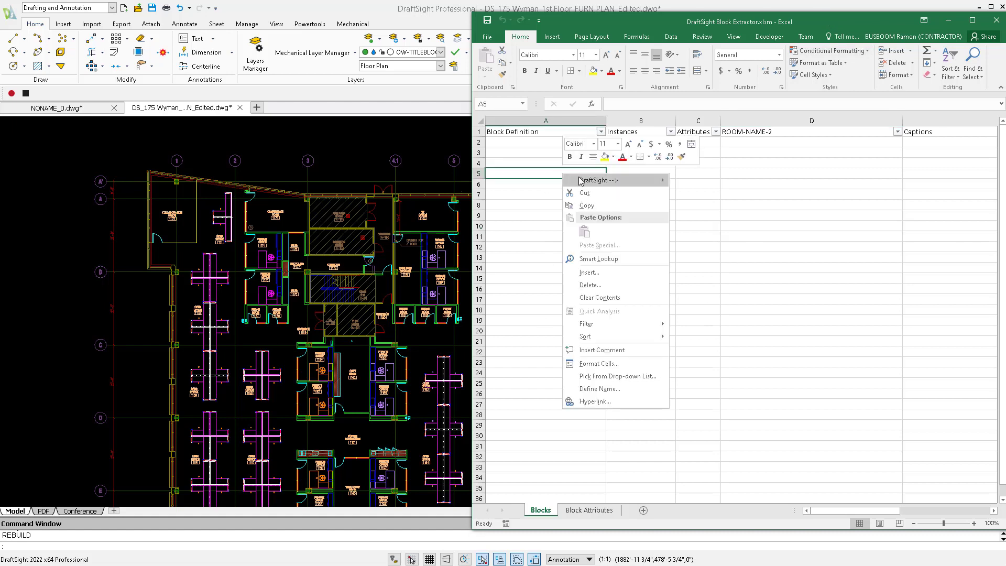
mouse_move(582, 180)
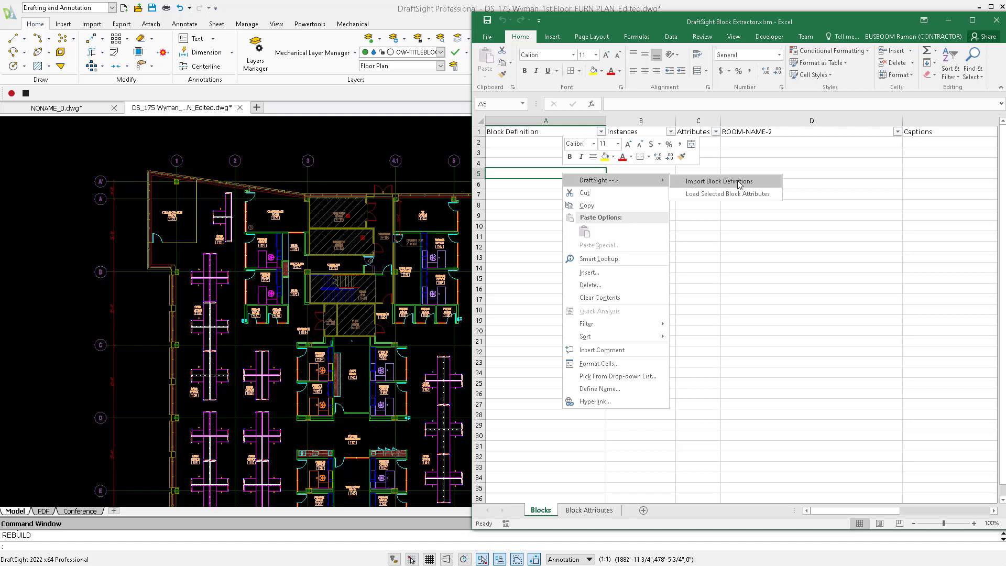
left_click(727, 183)
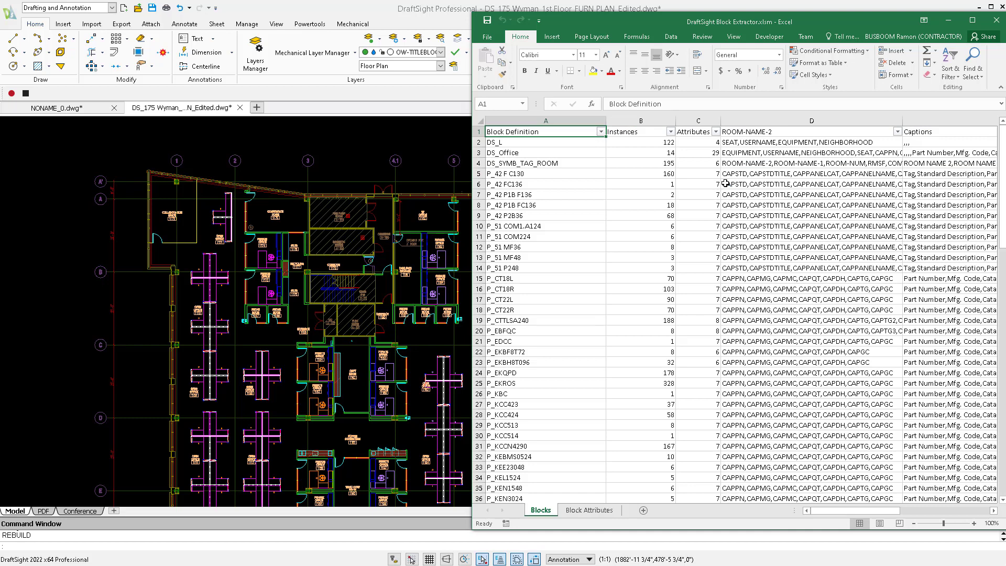
Review the Instances and Attributes columns of the imported block list and select the DS_SYMB_TAG_ROOM definition.
scroll(637, 278, "down", 3)
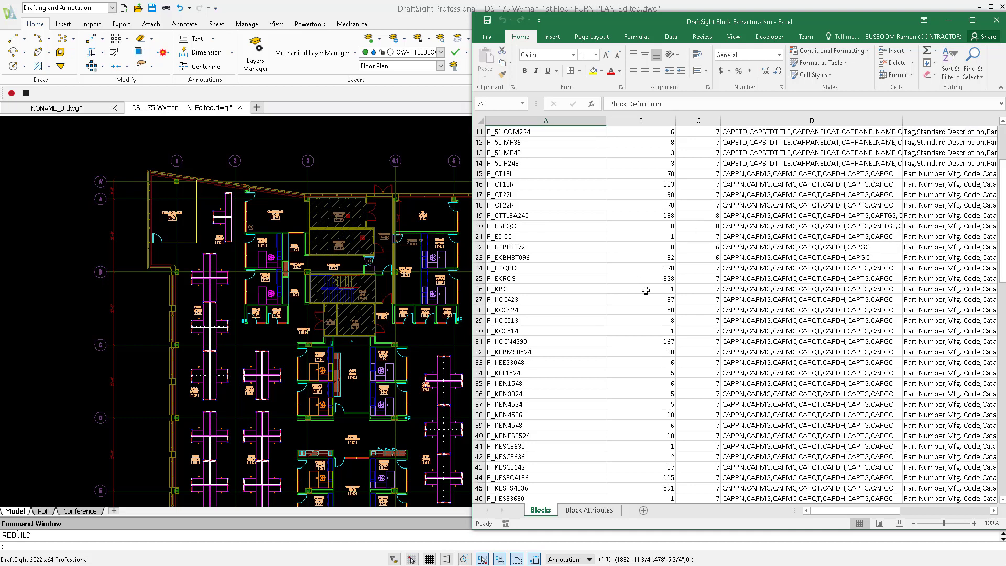
scroll(646, 291, "up", 3)
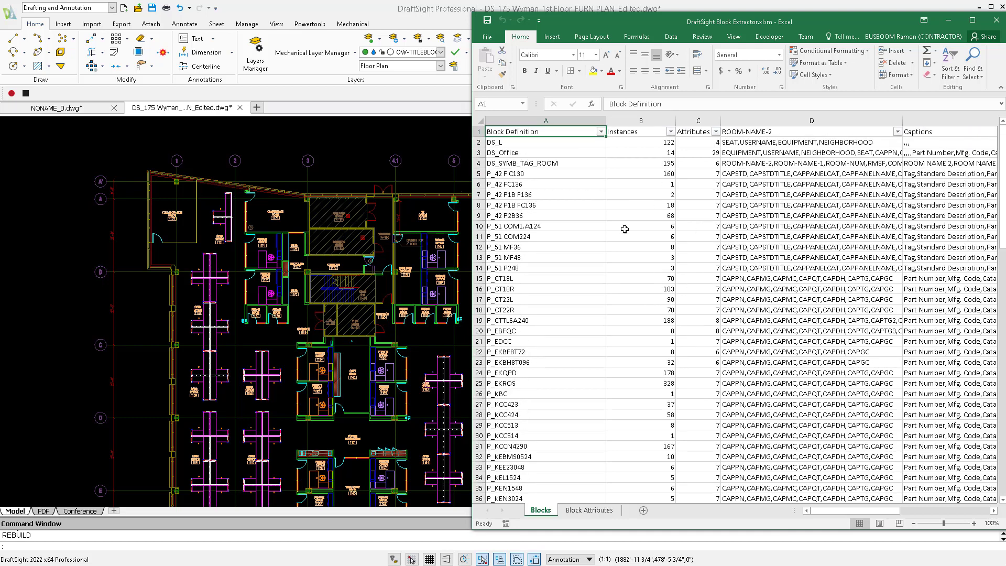
left_click(656, 120)
left_click(695, 117)
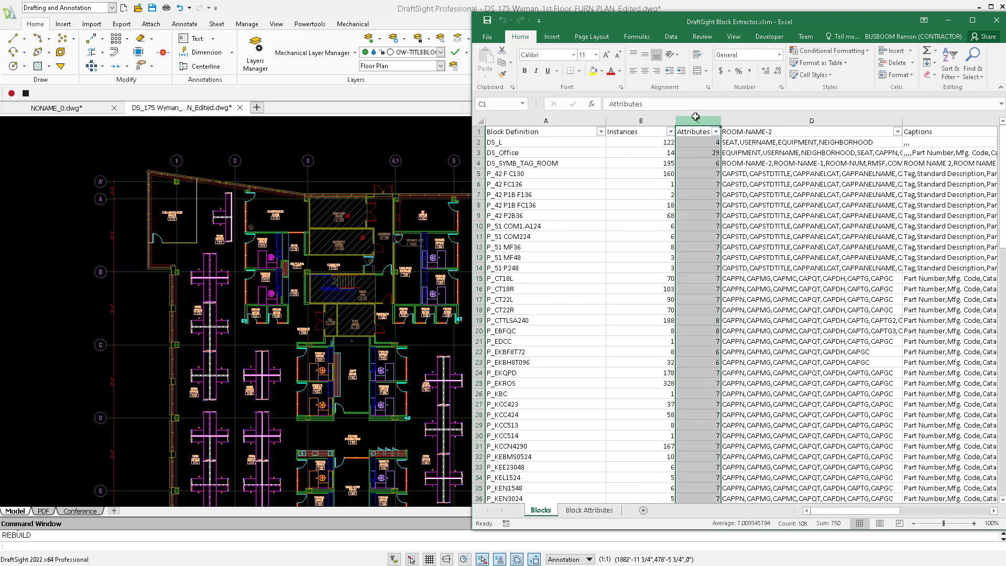
left_click(627, 205)
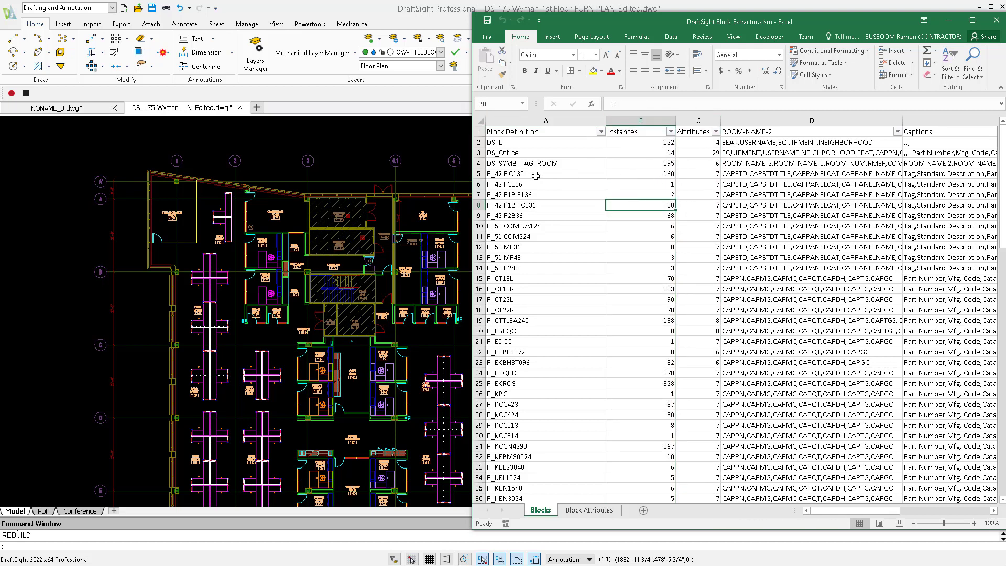
left_click(520, 164)
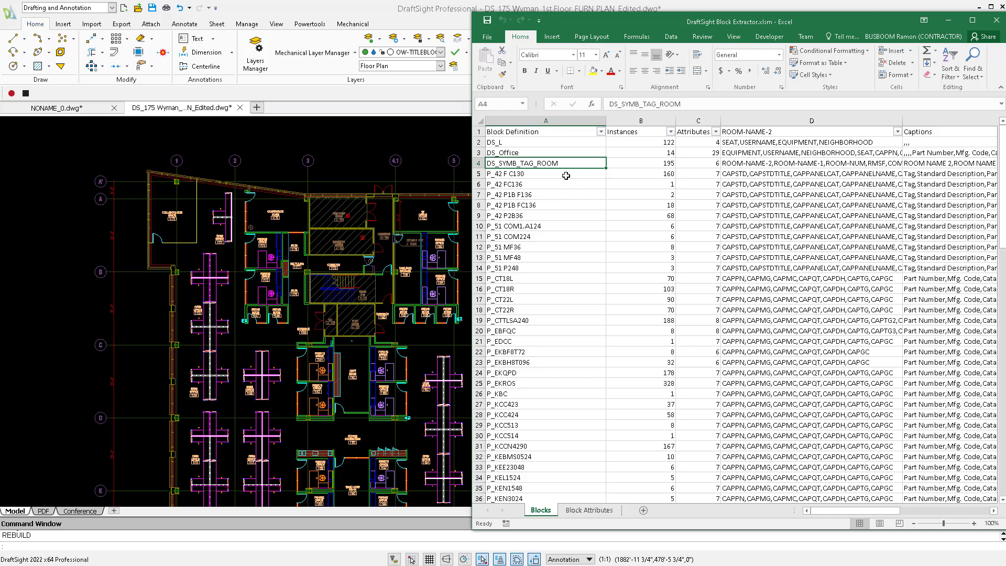
Extract the DS_SYMB_TAG_ROOM block attributes from the drawing and narrow the Handle, Block Definition and Layer columns.
right_click(543, 167)
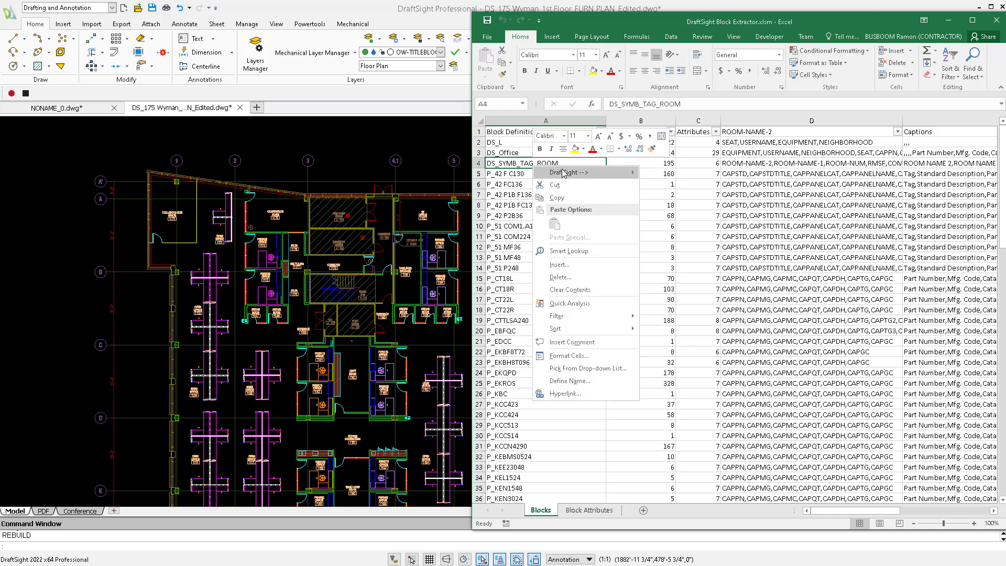
mouse_move(565, 173)
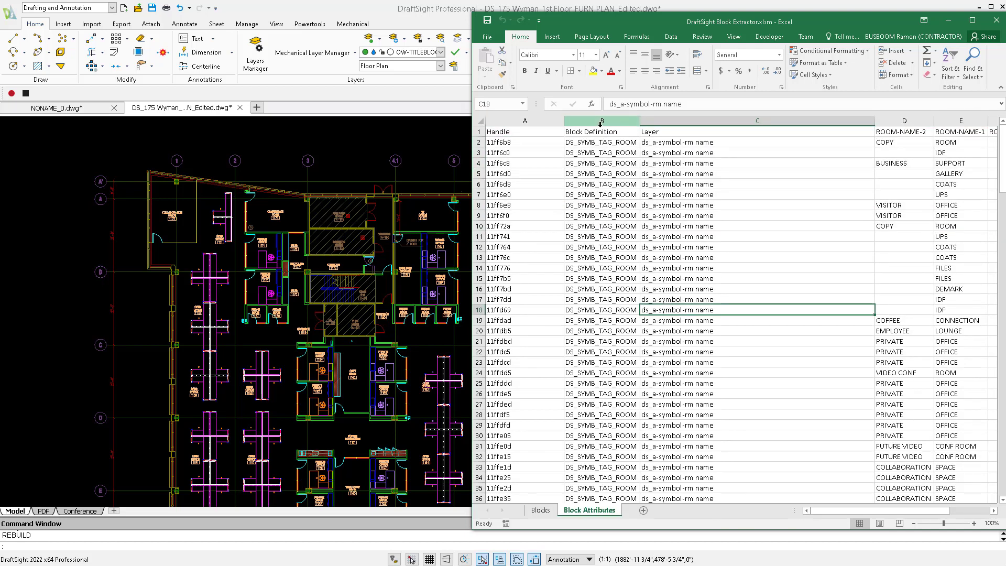
left_click_drag(560, 122, 531, 123)
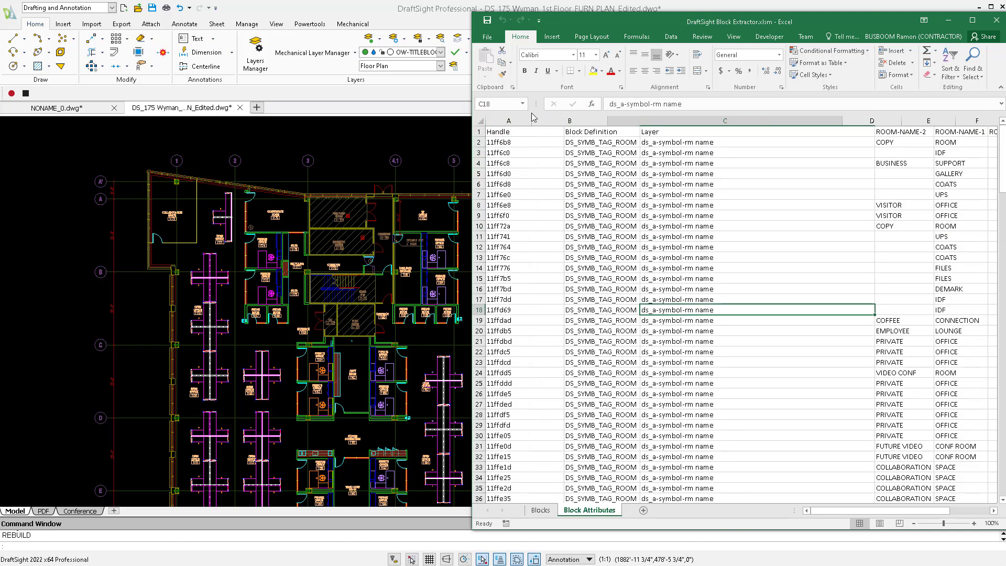
left_click_drag(597, 120, 545, 120)
left_click(576, 152)
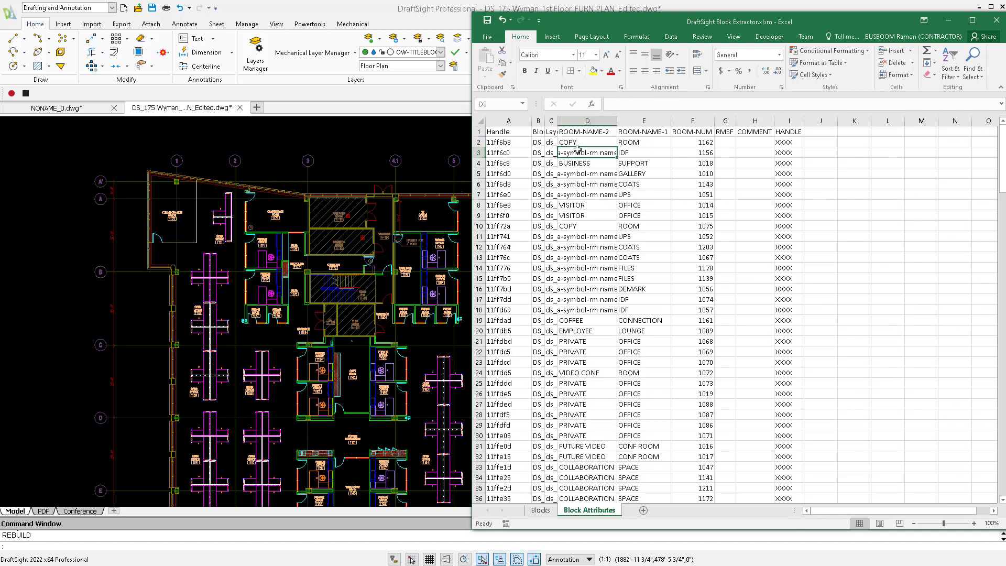
left_click(588, 120)
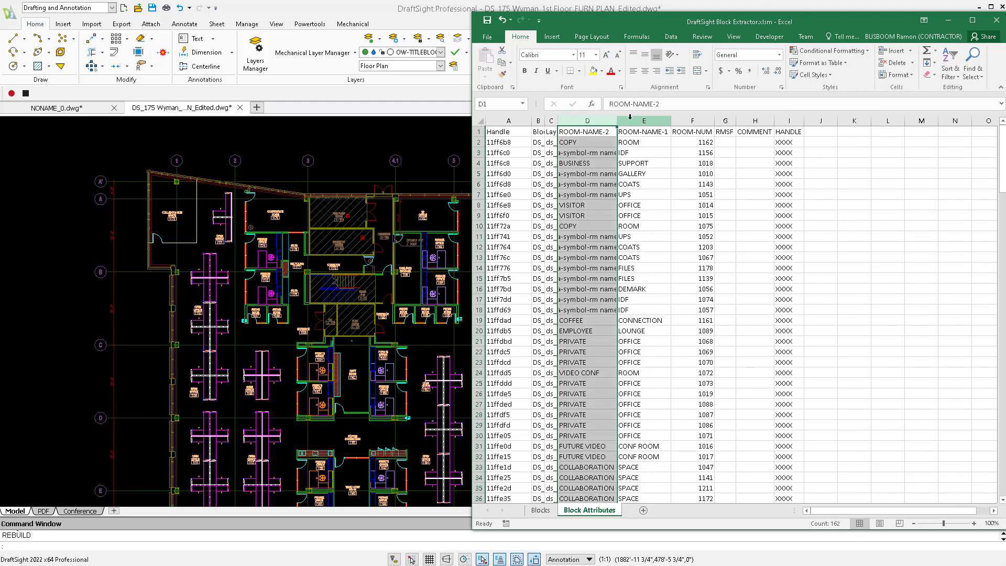
left_click(668, 163)
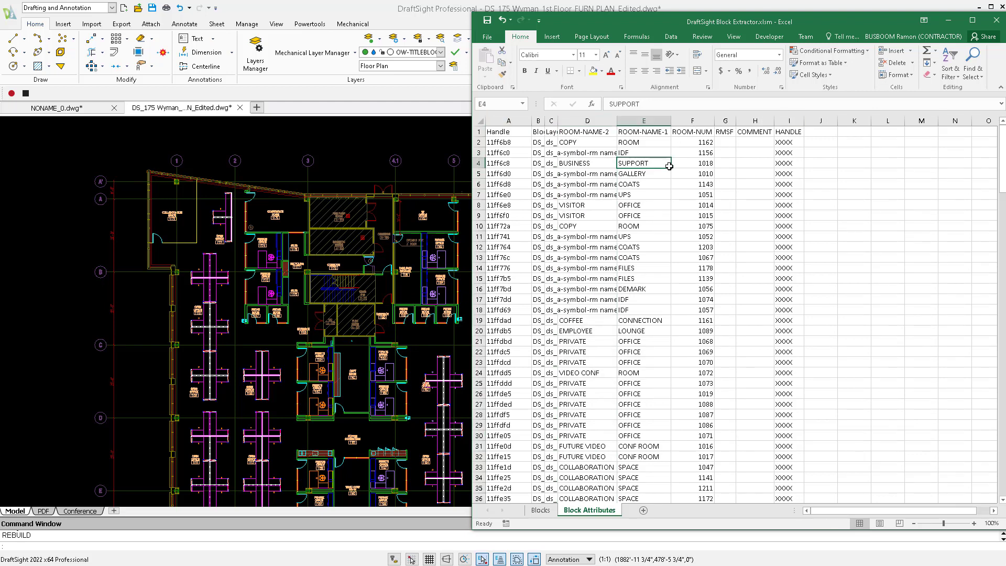
Change the ROOM-NAME-1 value in cell E4 to "SUPPORT 3".
left_click(653, 182)
left_click(659, 163)
double_click(659, 163)
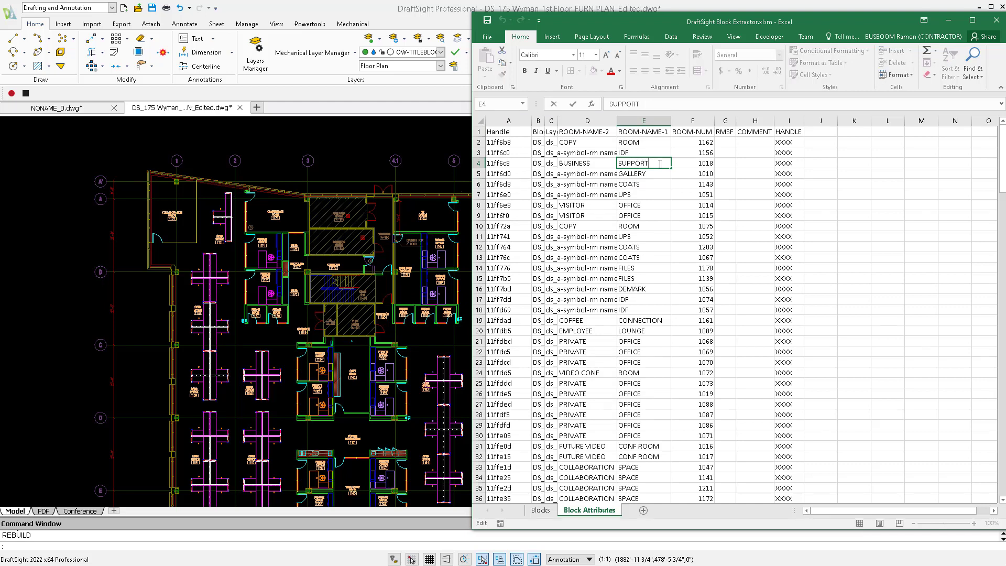
left_click(726, 153)
double_click(655, 163)
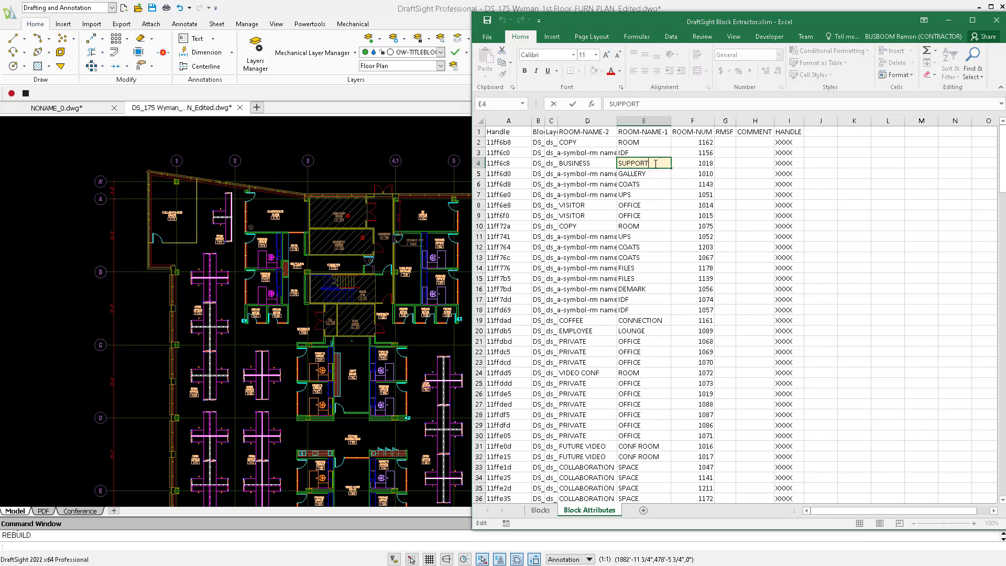
type("3")
left_click(648, 204)
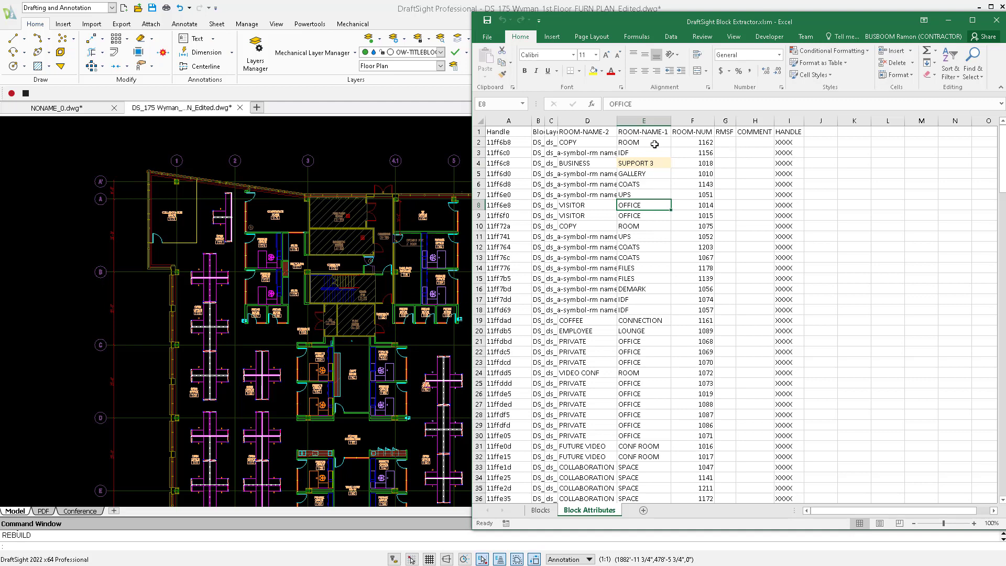
Replace the ROOM-NAME-1 value in cell E2, for room 1162, with the person's first name in capitals.
left_click(655, 144)
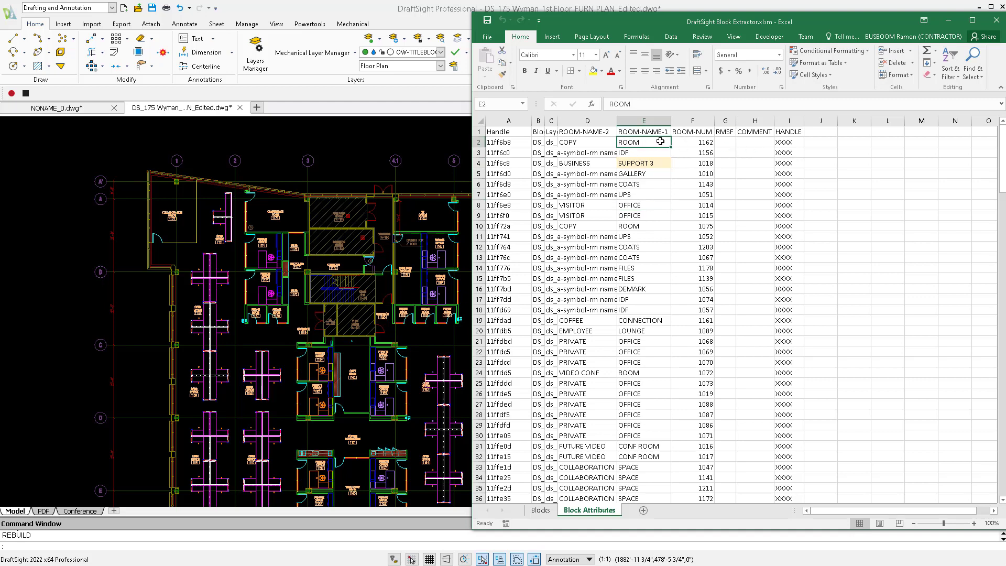
type("R")
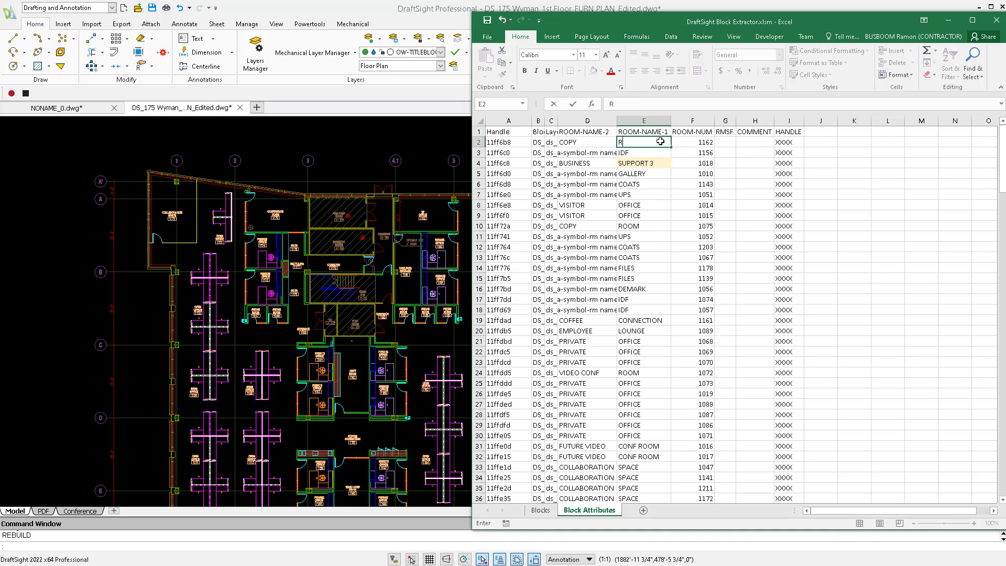
type("aAMON")
key("Return")
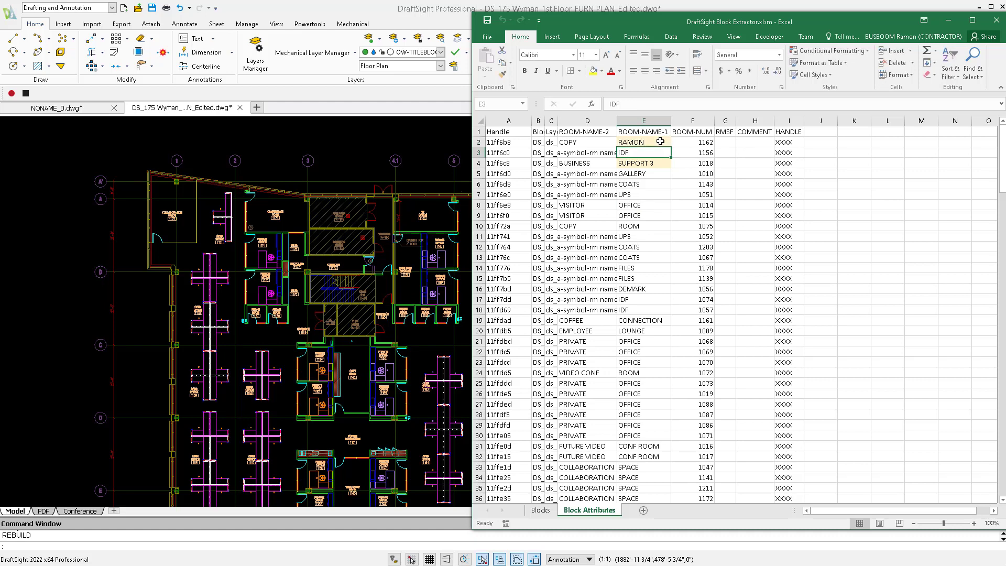
Zoom the drawing to the block of the edited room 1162 record in row 2.
left_click(661, 141)
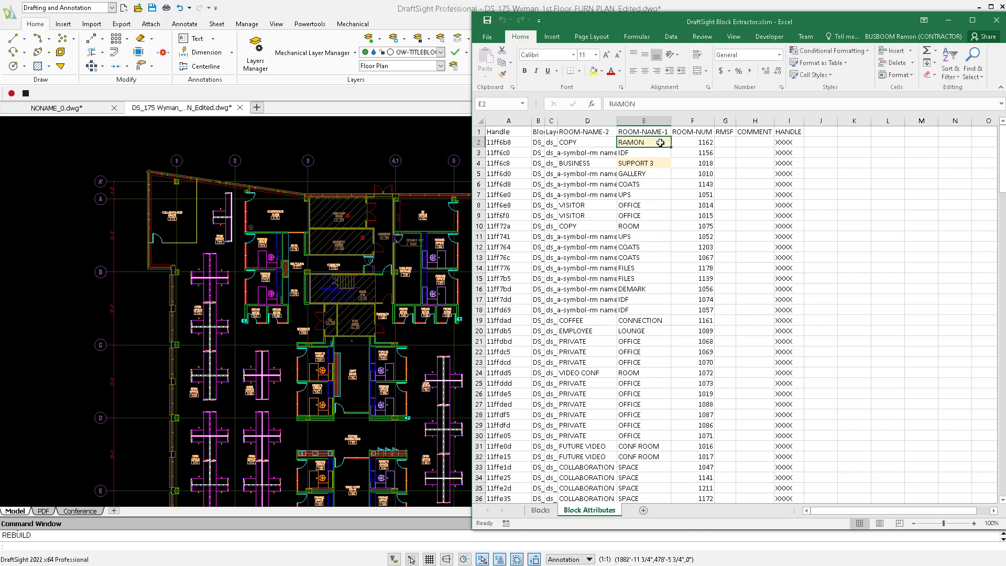
right_click(627, 141)
mouse_move(681, 149)
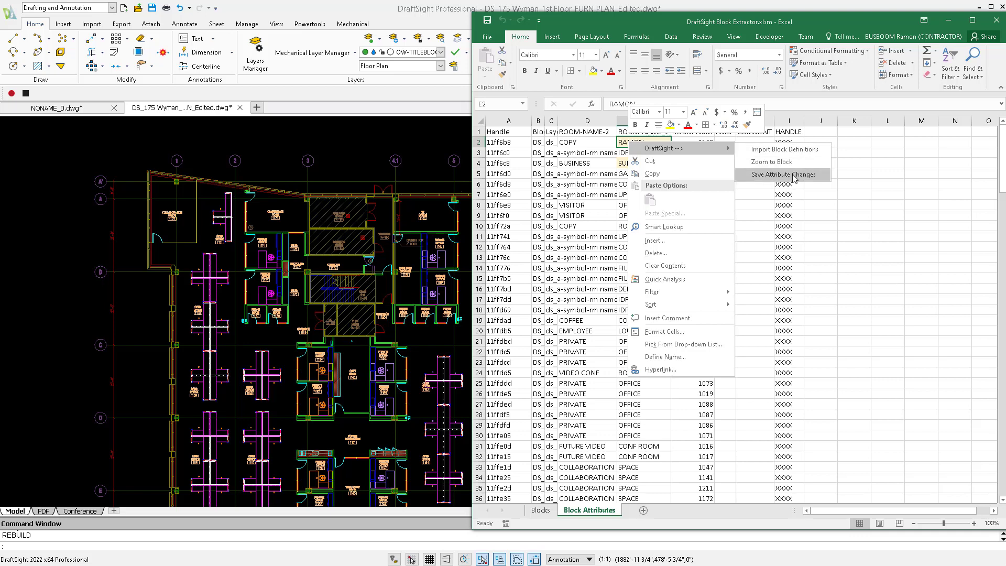
left_click(794, 174)
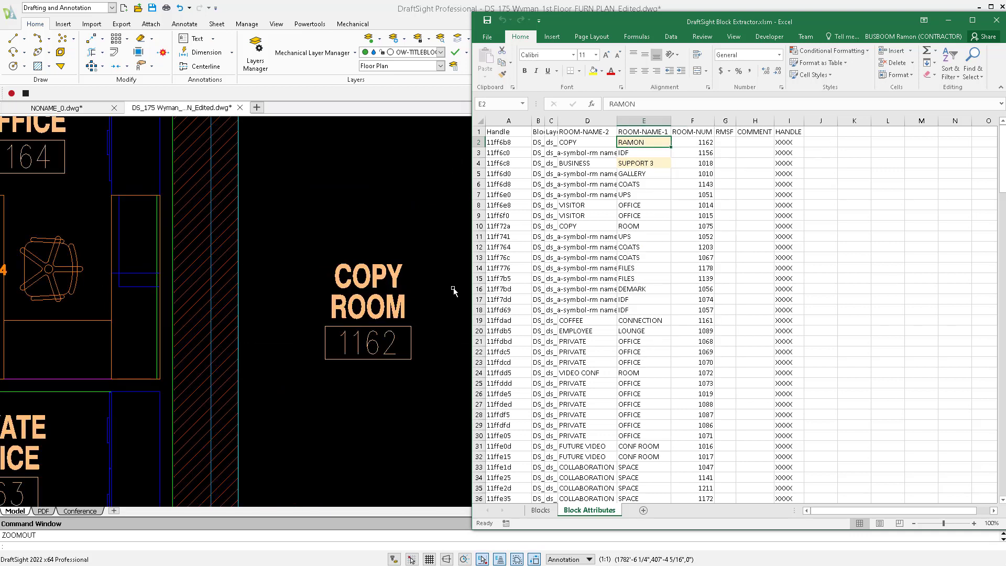
Save the edited room attributes from the Block Attributes sheet back to the drawing.
left_click(662, 152)
right_click(672, 154)
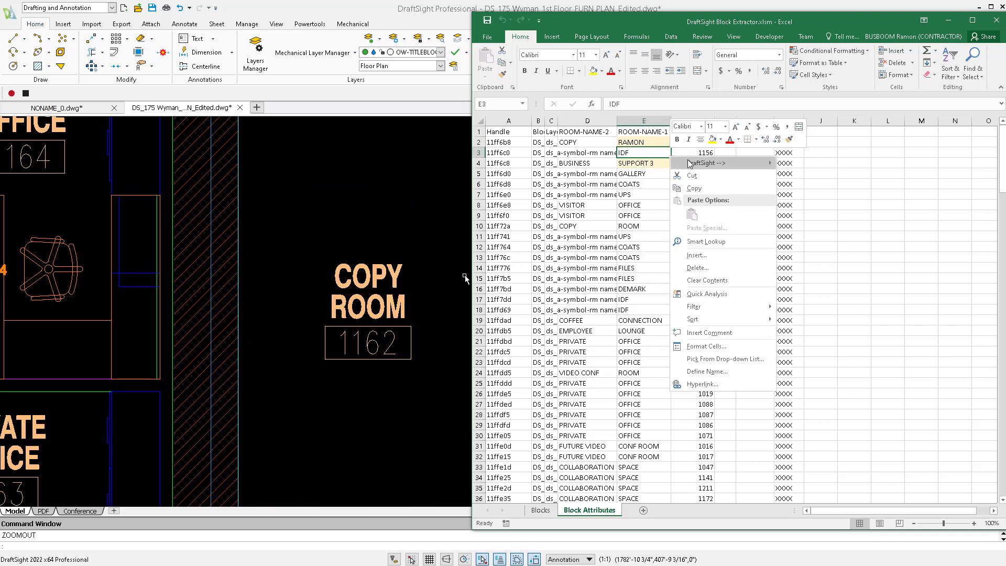
mouse_move(690, 164)
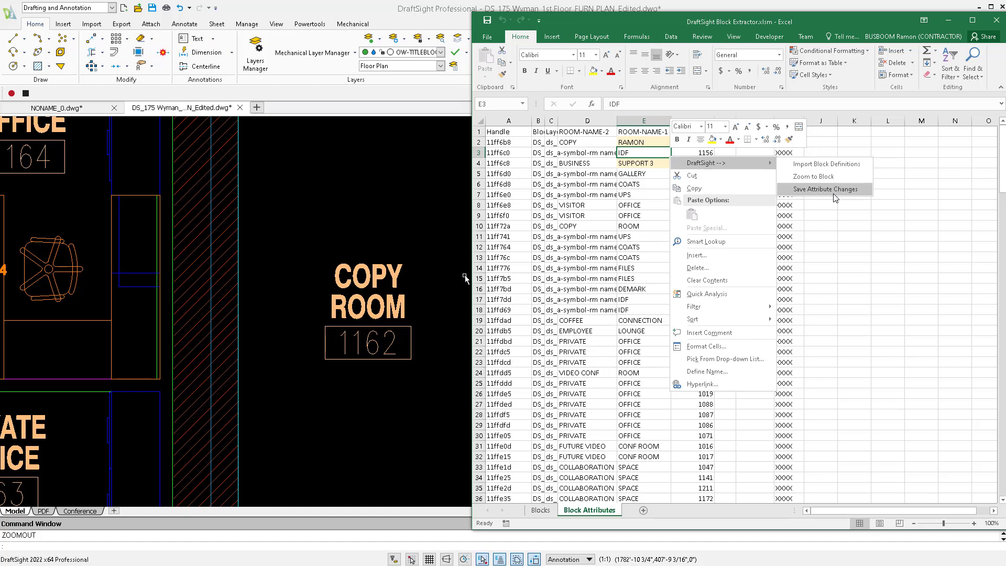
left_click(845, 193)
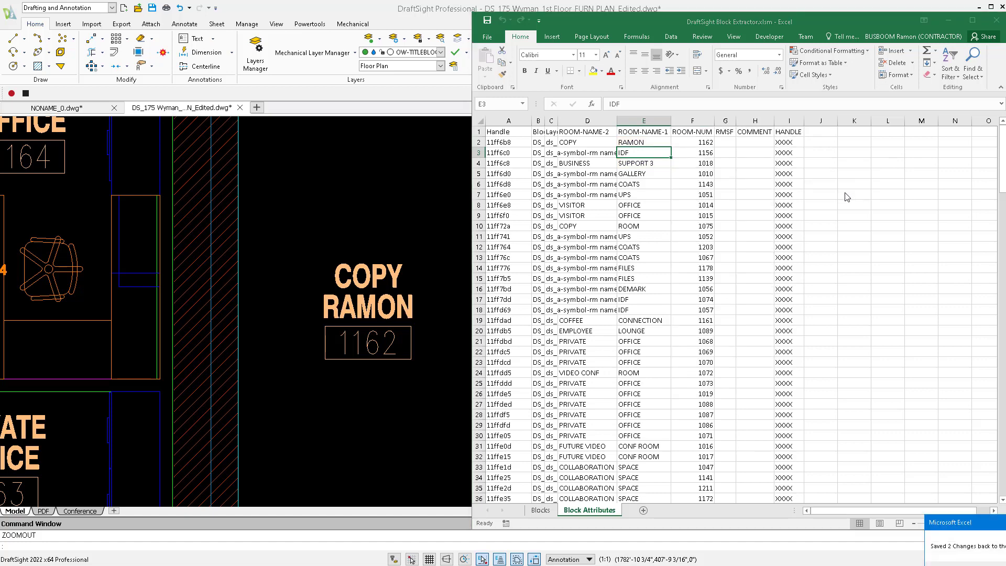
left_click_drag(989, 528, 716, 215)
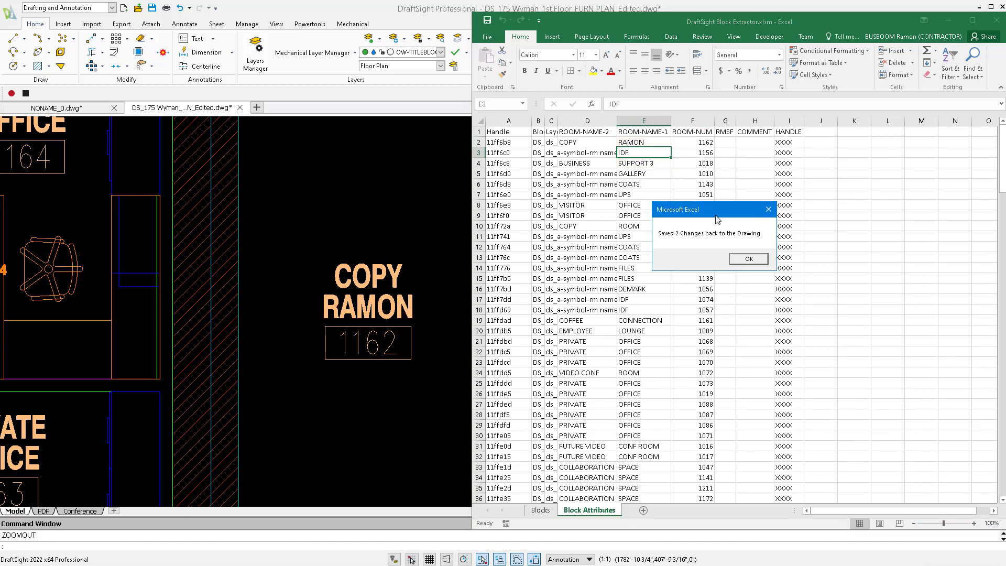
left_click(749, 260)
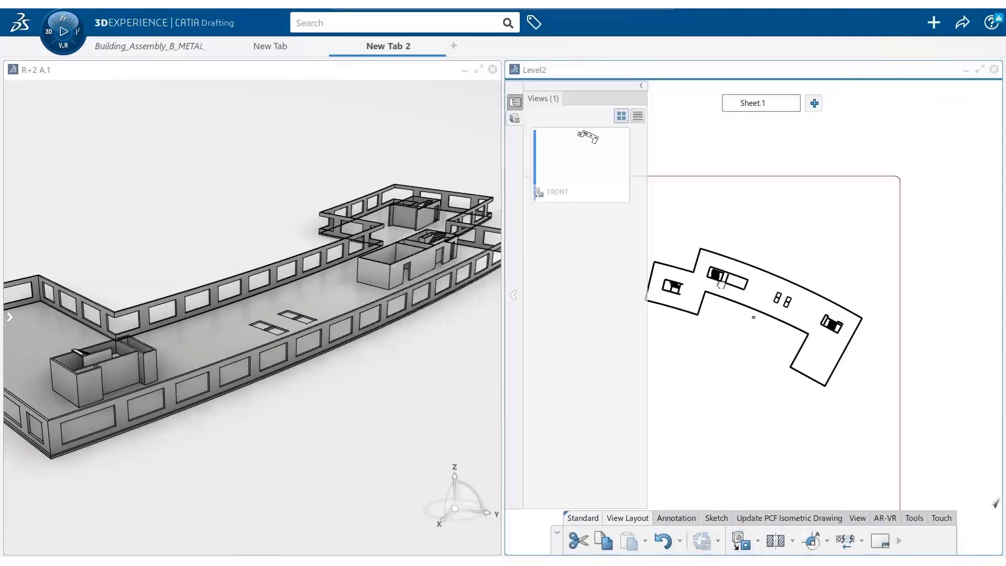
In CATIA Drafting, export the Level2 drawing to disk in DXF2D format with the filename Level2 A.1.
left_click(961, 29)
left_click(921, 112)
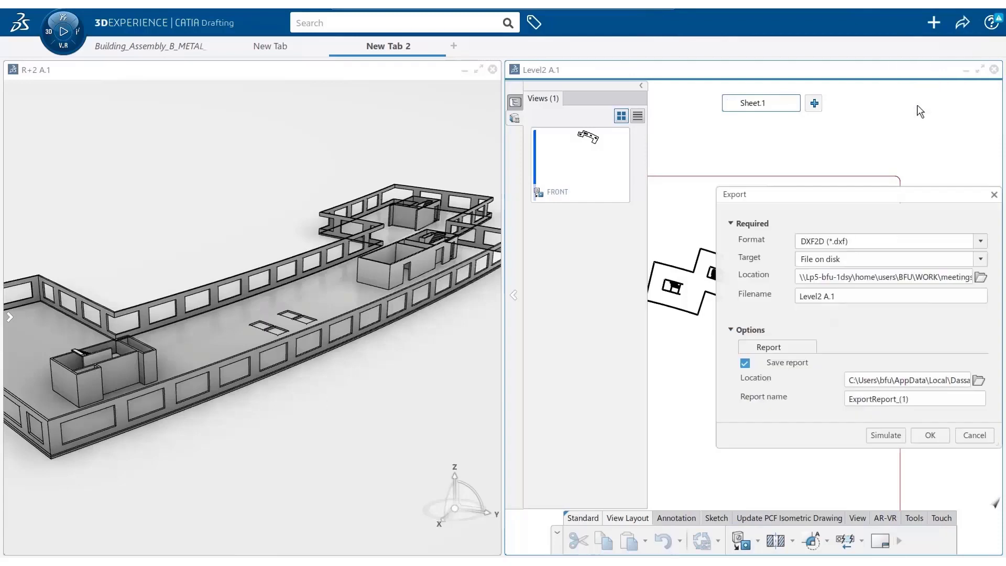
left_click(937, 437)
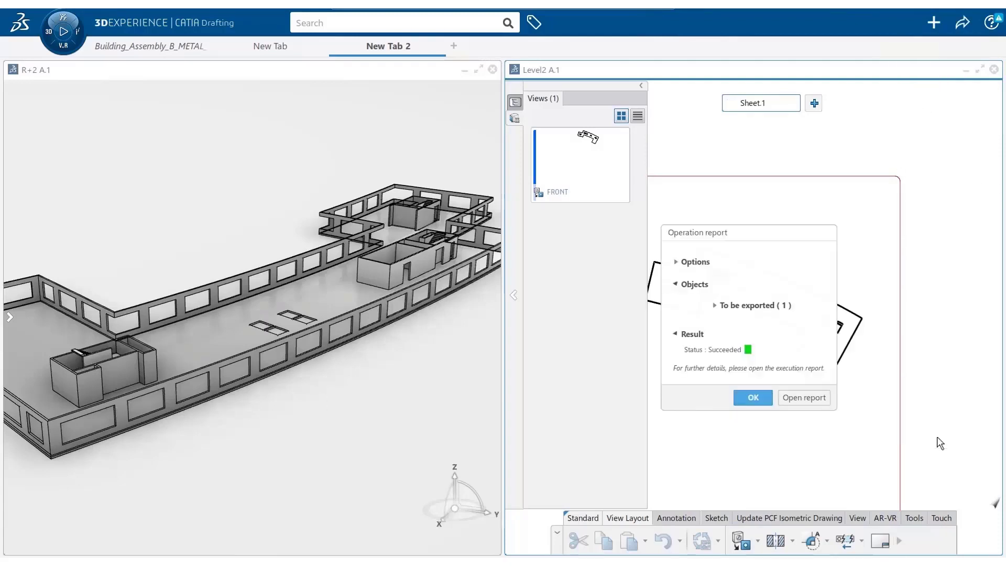
left_click(750, 399)
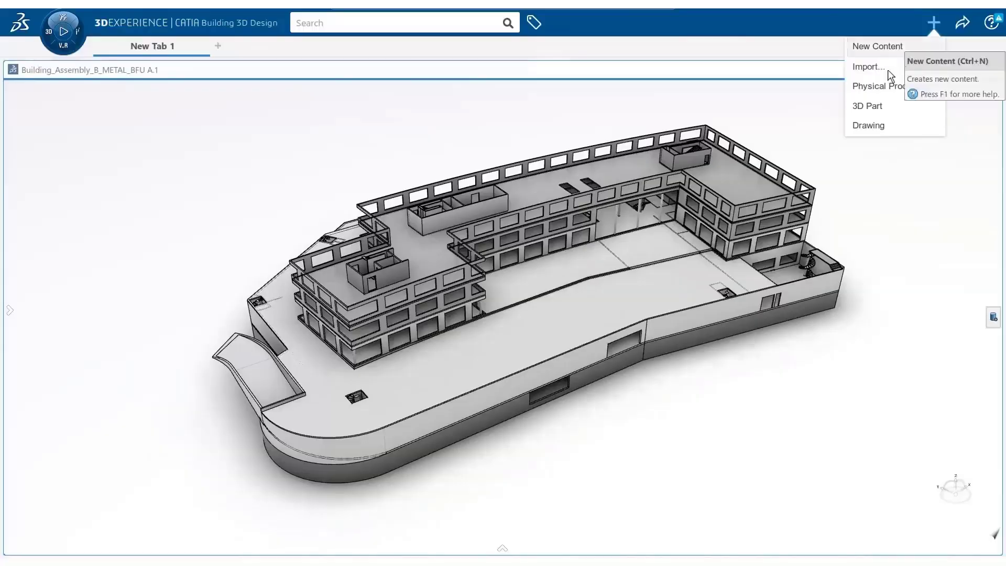
In CATIA Building 3D Design, import SteelBuilding.dxf from disk in DXF2D format with a saved report.
left_click(889, 74)
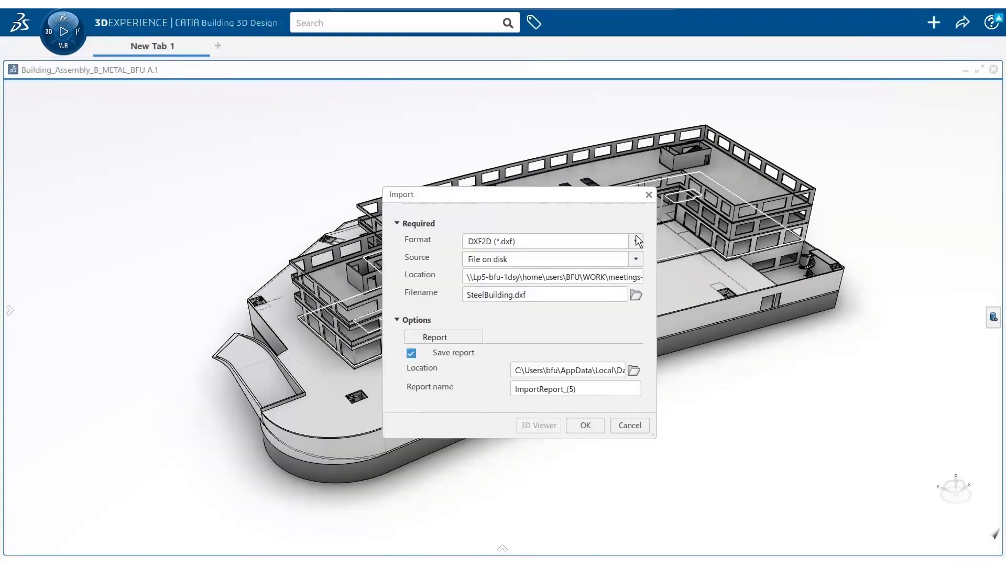
left_click(595, 425)
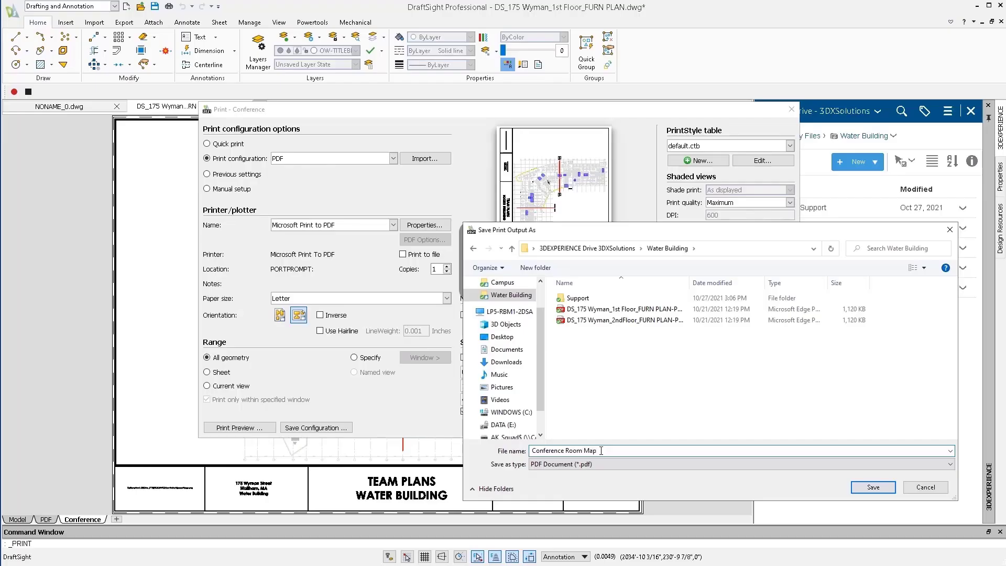
In DraftSight, save the Conference sheet's print output as the PDF "Conference Room Map" in the Water Building folder.
left_click(868, 487)
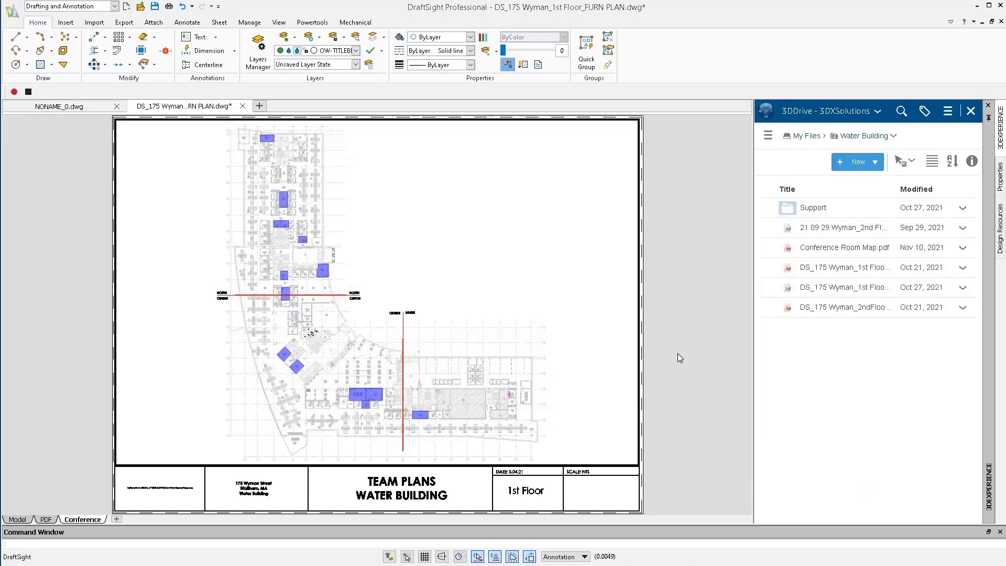
Open Collaborative Tasks and bring up the available actions for the in-work task 1182.
left_click(766, 112)
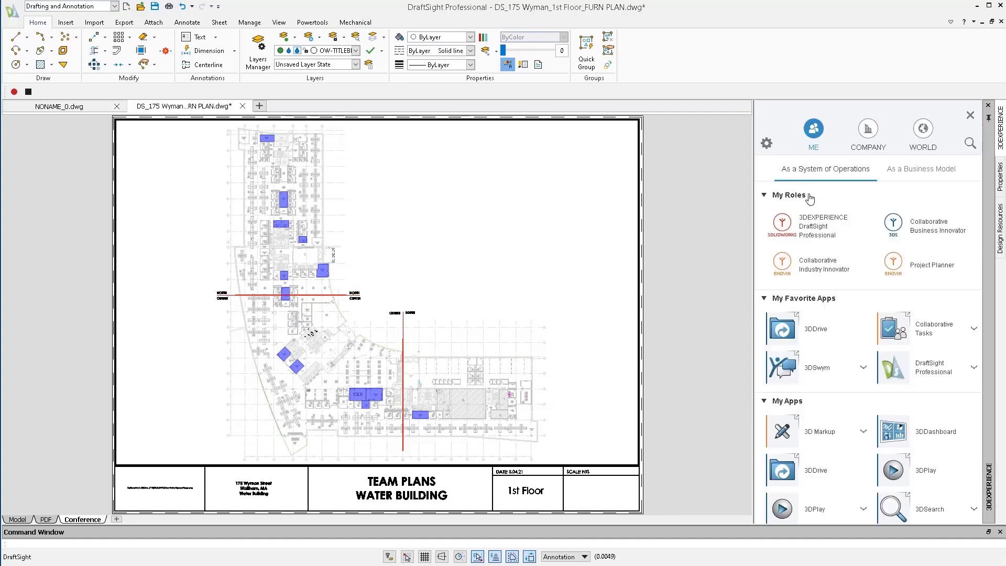
left_click(903, 325)
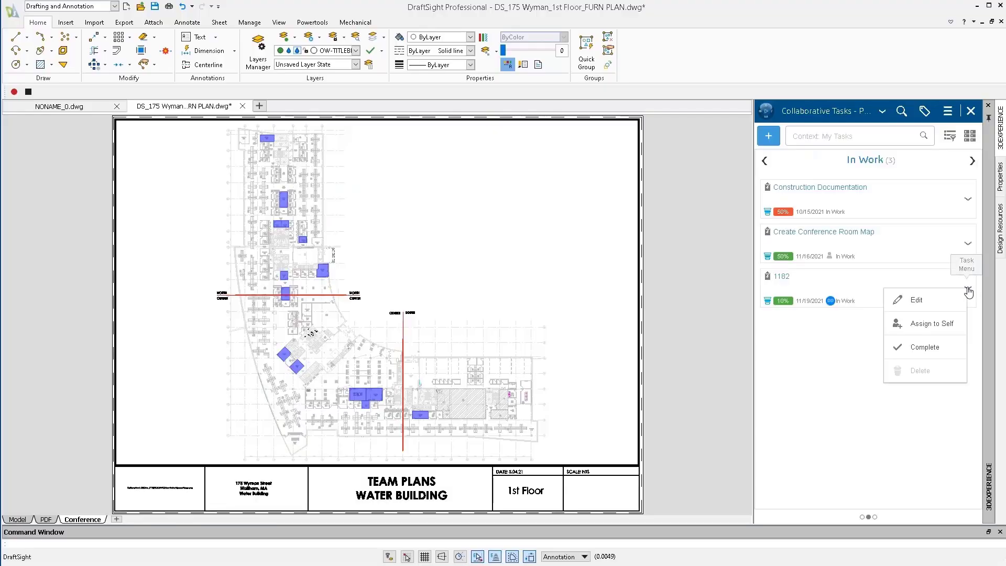
left_click(936, 407)
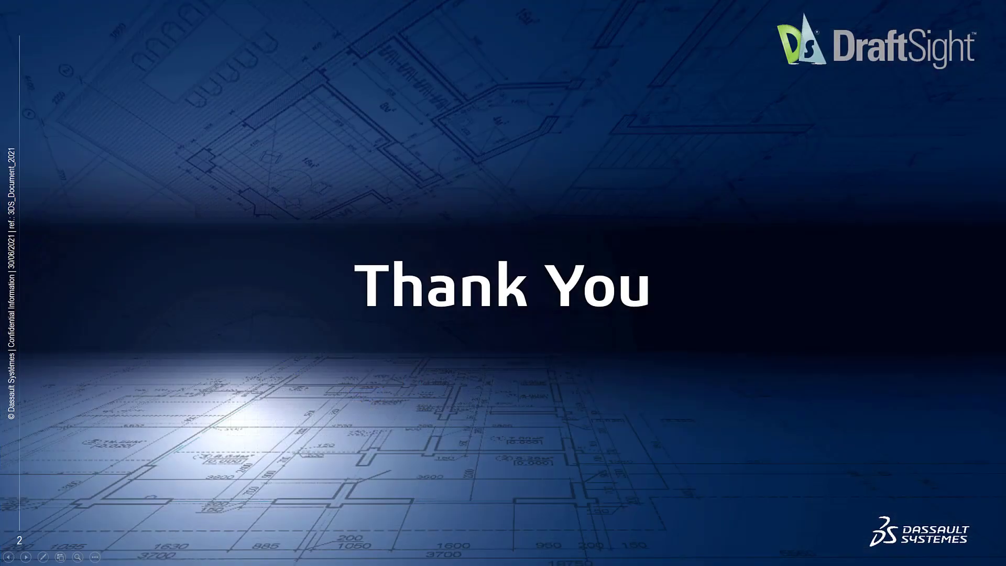